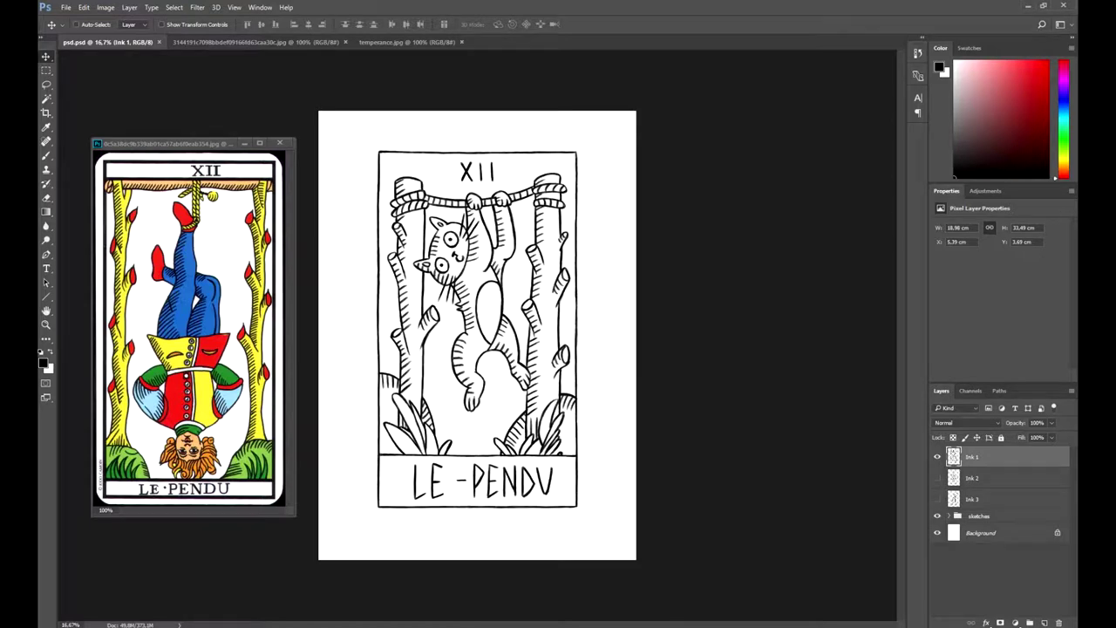
Choose the 23 px textured brush preset for the Brush tool and increase its size.
key(b)
click(92, 26)
scroll(113, 349, up, 15)
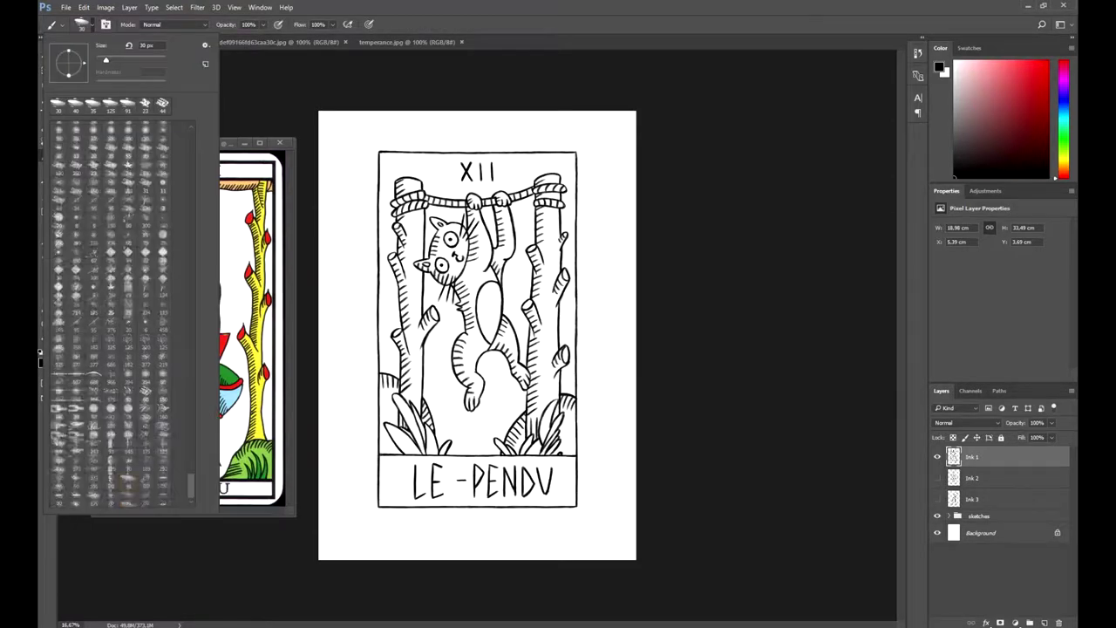
click(59, 249)
click(163, 233)
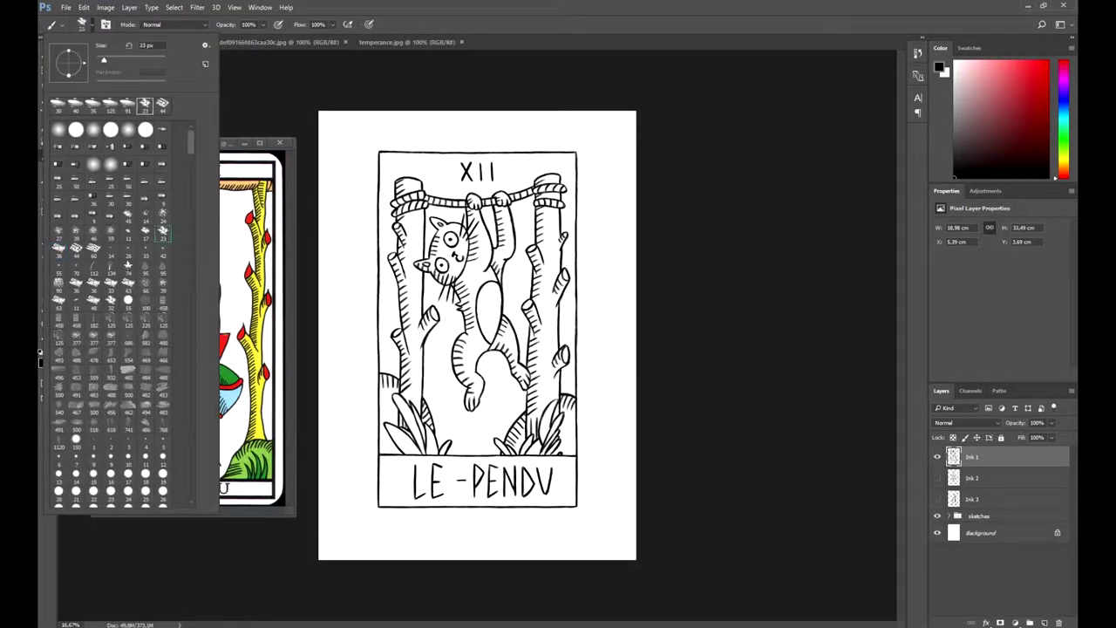
drag(104, 61, 110, 60)
click(261, 96)
Set the foreground colour to a light yellowish green.
click(44, 363)
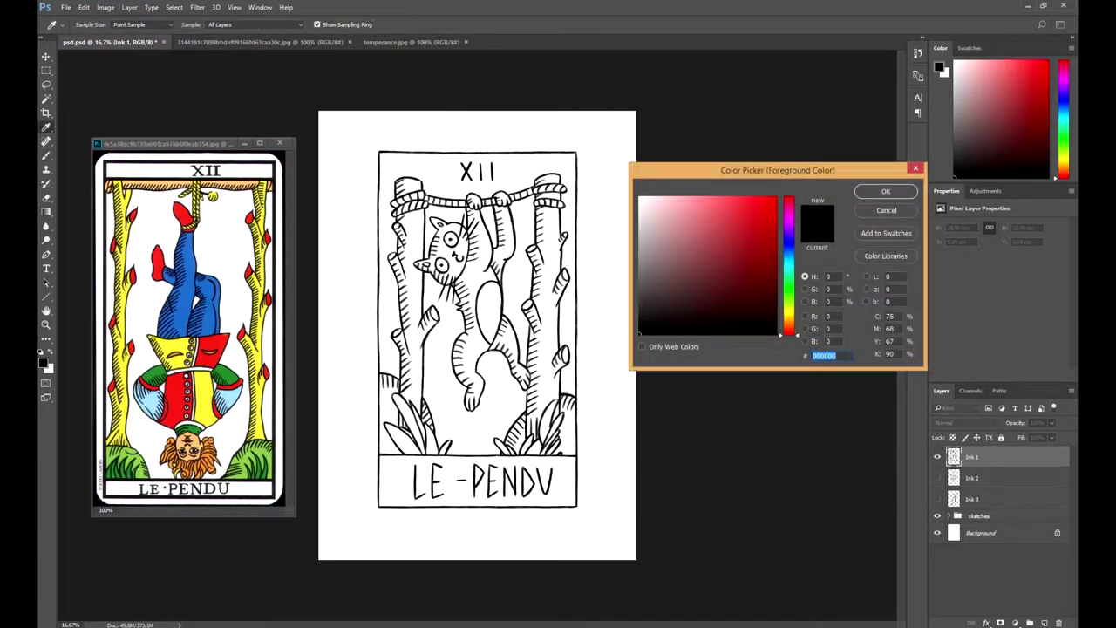
drag(789, 302, 789, 297)
drag(738, 301, 735, 250)
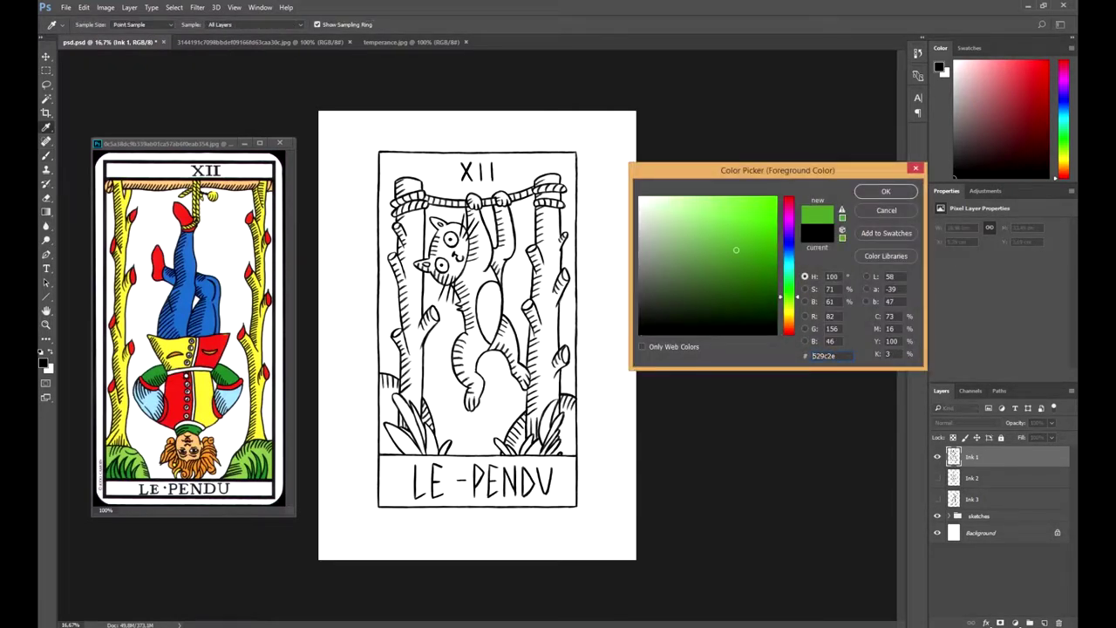
click(789, 301)
click(726, 237)
click(885, 191)
Undo the test stroke on the ink layer and add a new layer between Ink 1 and Ink 2.
drag(388, 388, 394, 444)
key(ctrl+z)
click(1003, 477)
click(1044, 623)
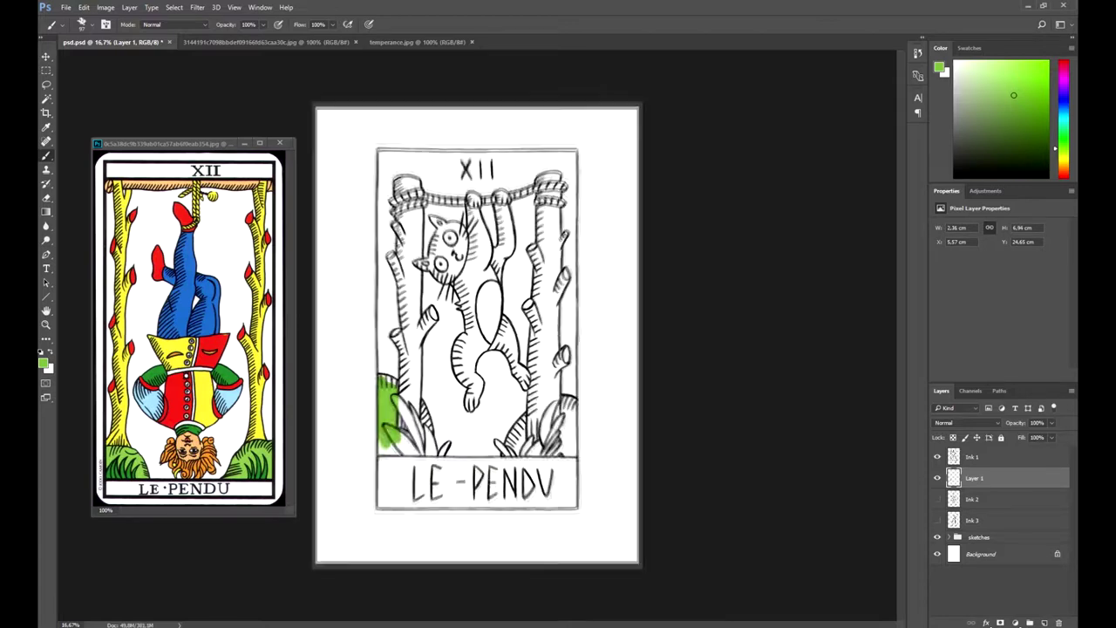
Paint the bushes at the base of both trees light green on the new layer.
key(ctrl+plus)
key(e)
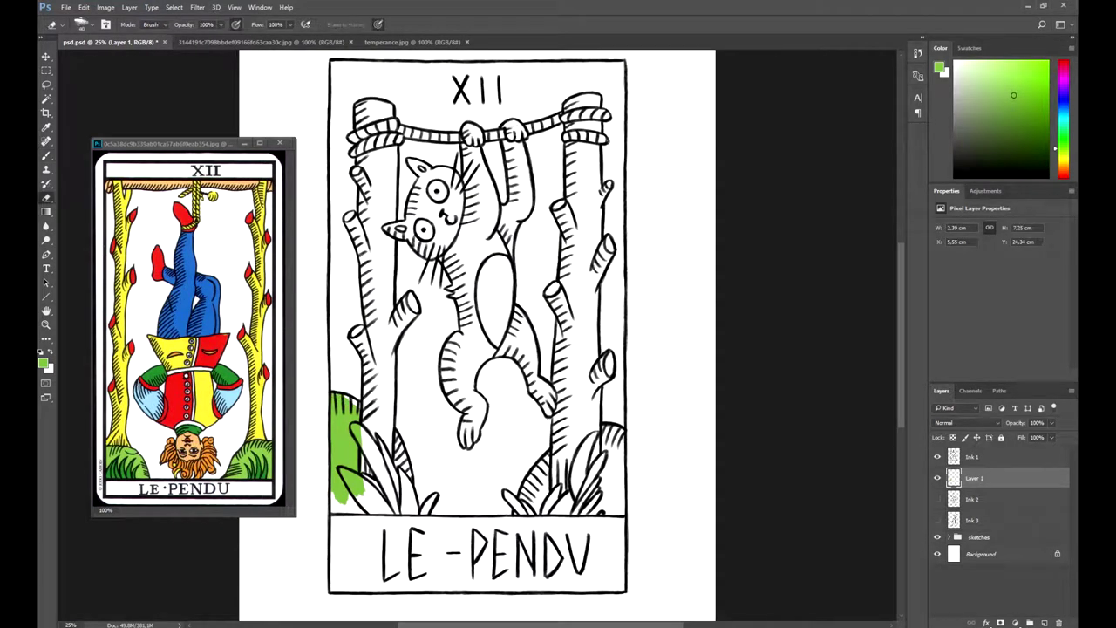
key(b)
drag(388, 437, 410, 482)
mouse_move(363, 452)
mouse_down()
mouse_move(382, 490)
mouse_move(352, 511)
mouse_move(368, 497)
mouse_up()
mouse_move(527, 462)
mouse_down()
mouse_move(541, 512)
mouse_move(598, 490)
mouse_move(621, 427)
mouse_move(615, 487)
mouse_up()
drag(621, 443, 619, 513)
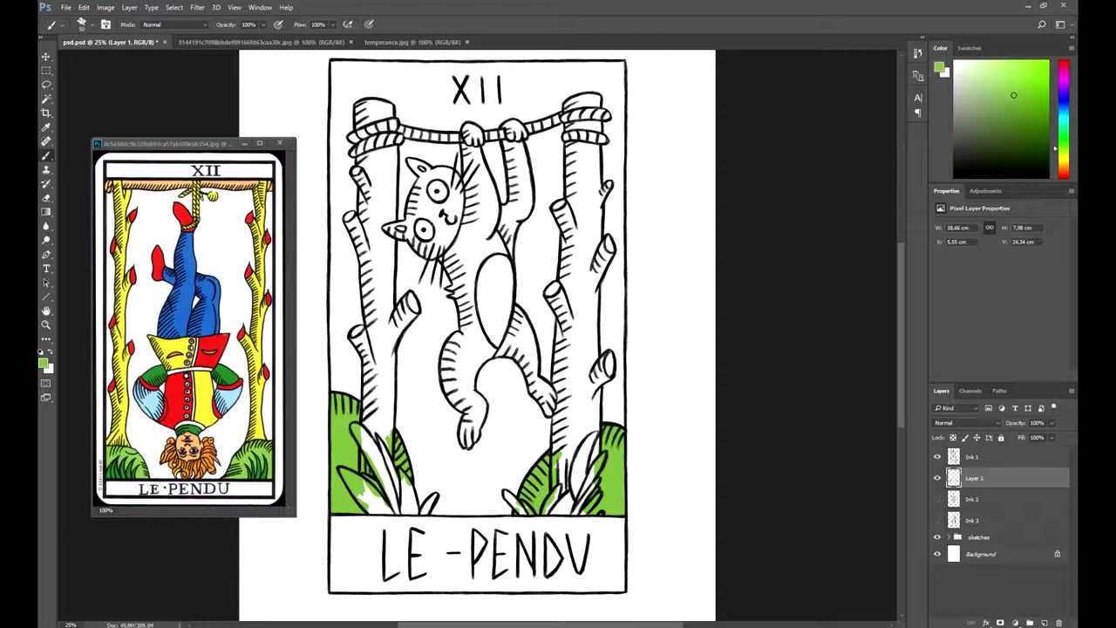
Add another layer above the light green one and set the foreground colour to a darker green.
key(ctrl+shift+alt+n)
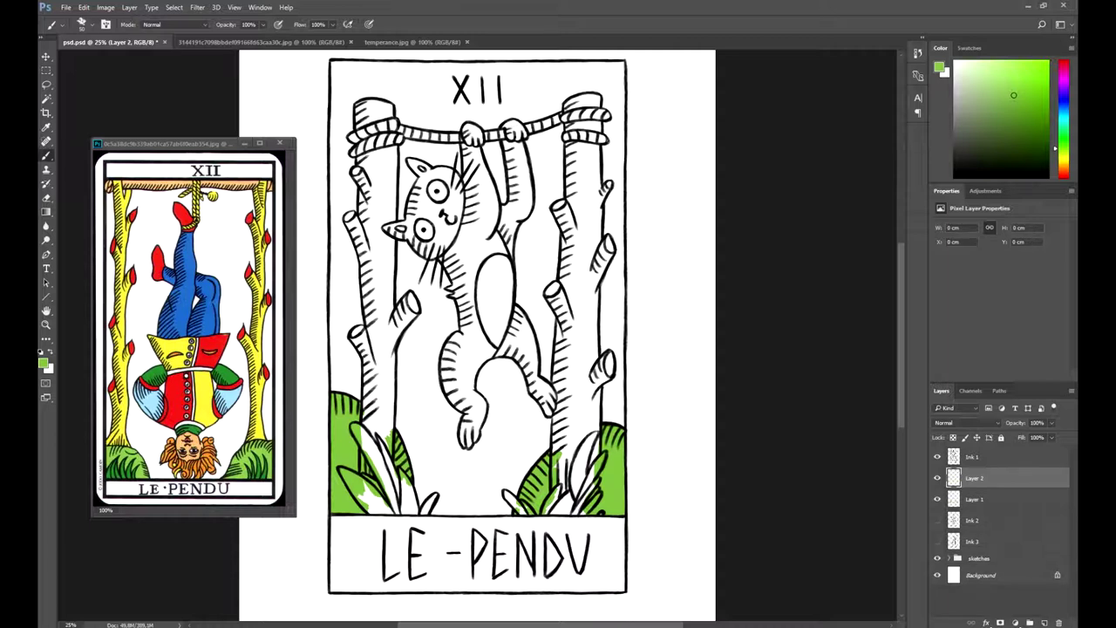
click(44, 363)
drag(790, 302, 790, 292)
click(712, 267)
click(884, 191)
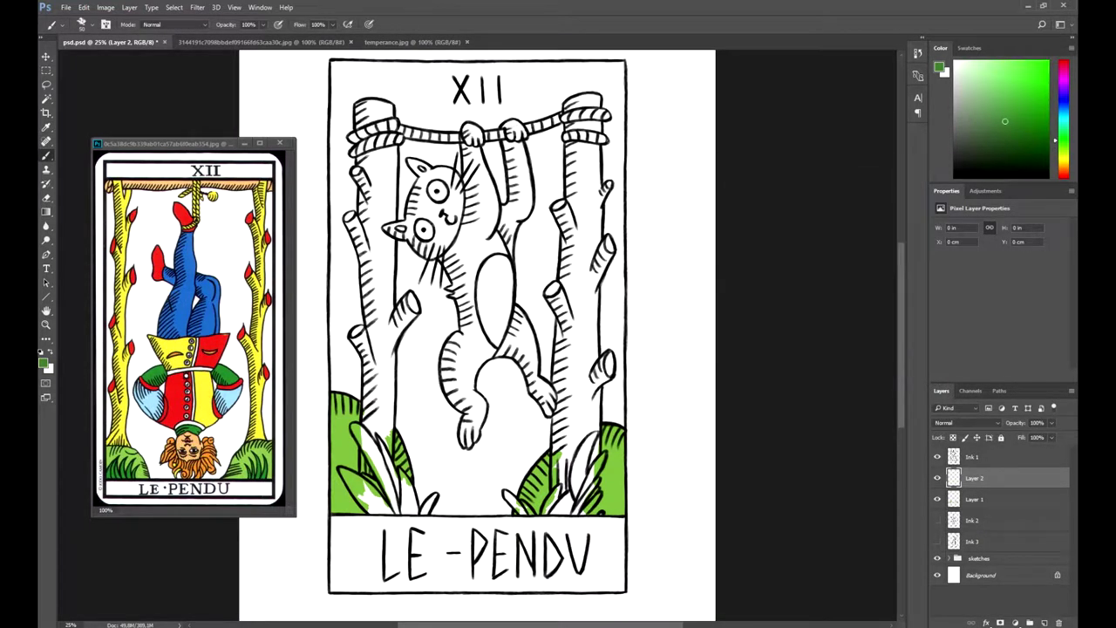
Paint the pointed leaves at the foot of the left tree dark green.
mouse_move(383, 475)
mouse_down()
mouse_move(354, 427)
mouse_move(396, 503)
mouse_up()
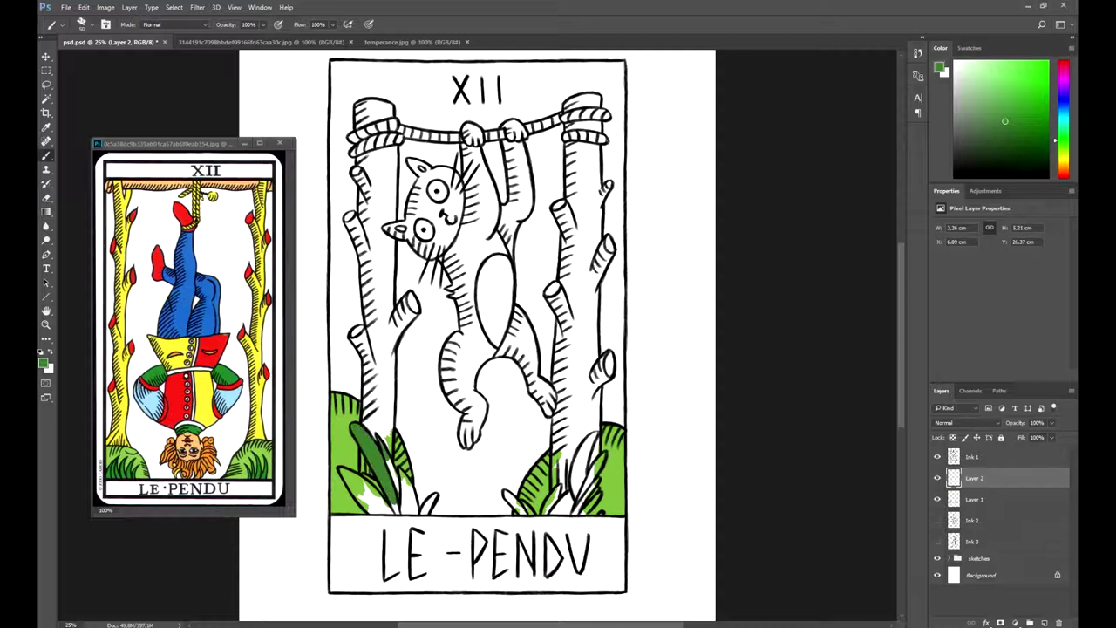
key(e)
key(b)
mouse_move(387, 459)
mouse_down()
mouse_move(398, 490)
mouse_move(342, 471)
mouse_up()
mouse_move(373, 509)
mouse_down()
mouse_move(352, 488)
mouse_move(394, 483)
mouse_up()
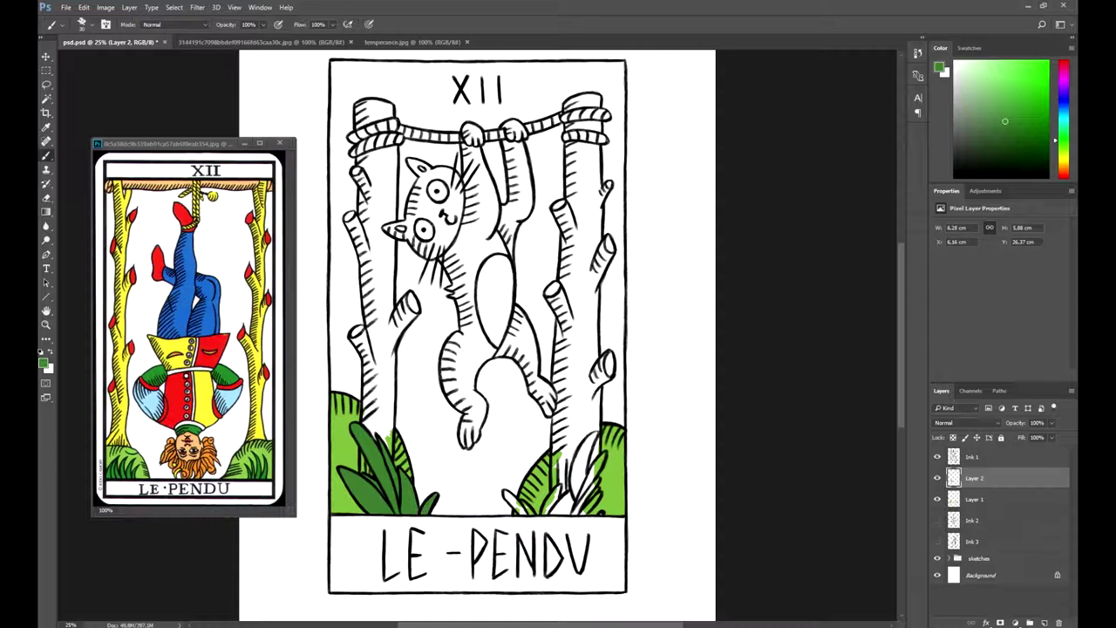
Fill the pointed leaves at the foot of the right tree with the same dark green.
drag(575, 479, 597, 433)
mouse_move(572, 499)
mouse_down()
mouse_move(602, 455)
mouse_move(546, 488)
mouse_up()
mouse_move(551, 516)
mouse_down()
mouse_move(544, 500)
mouse_move(506, 490)
mouse_move(572, 493)
mouse_up()
drag(551, 516, 568, 499)
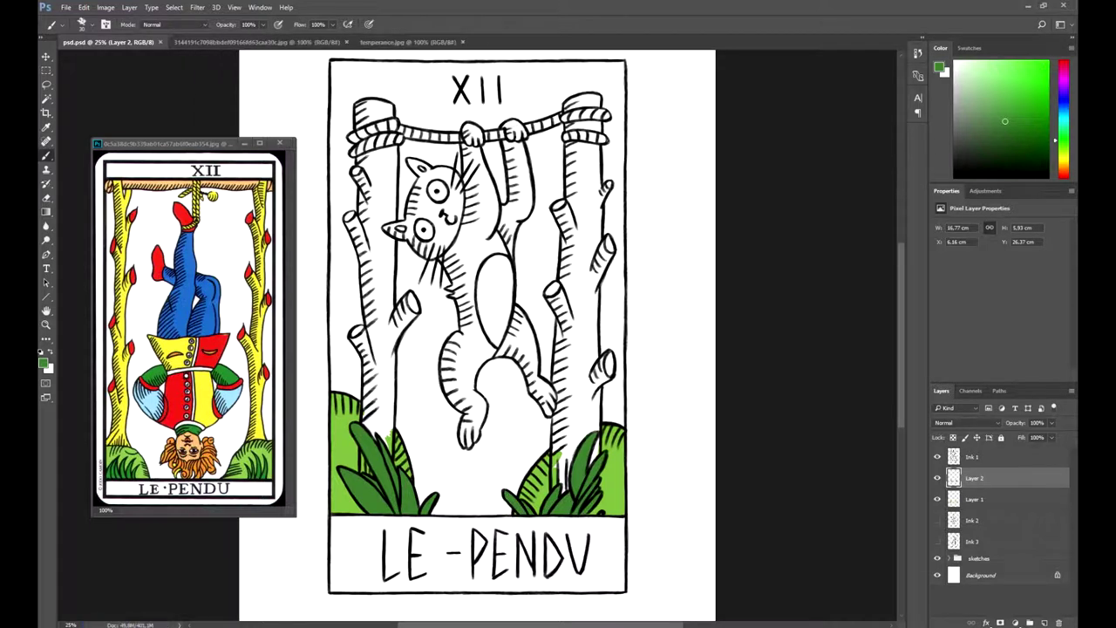
Add a new layer above the dark leaves and set the foreground colour to yellow efdf5c.
click(1043, 622)
click(44, 363)
click(789, 313)
click(723, 205)
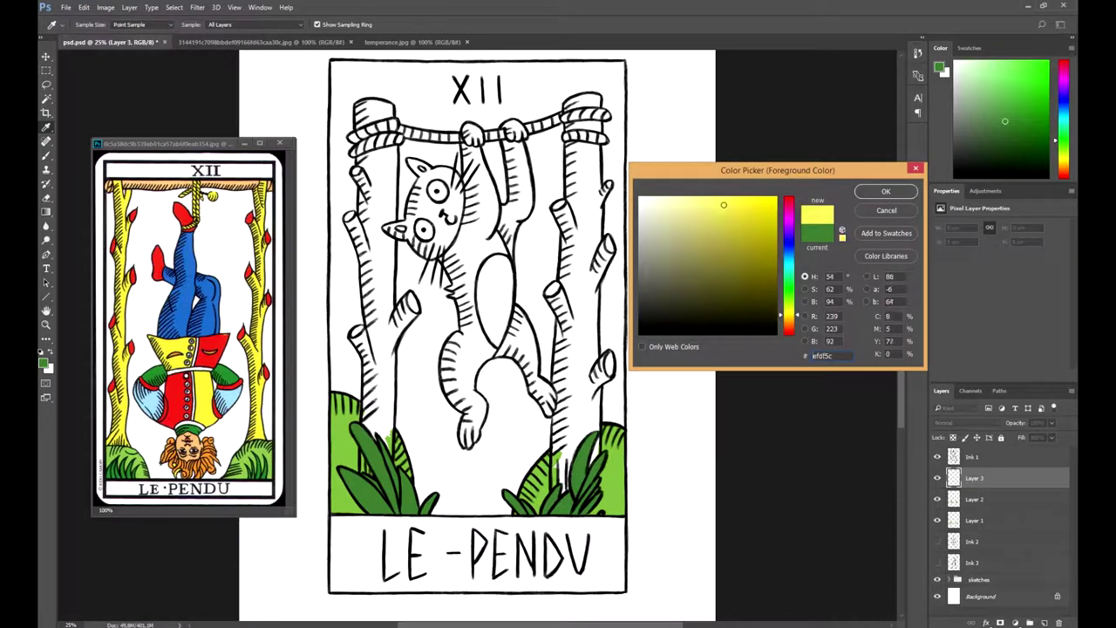
click(886, 191)
Paint the left tree's trunk and branch stubs yellow, from the base upward.
mouse_move(384, 321)
mouse_down()
mouse_move(383, 394)
mouse_move(373, 407)
mouse_up()
drag(366, 353, 373, 431)
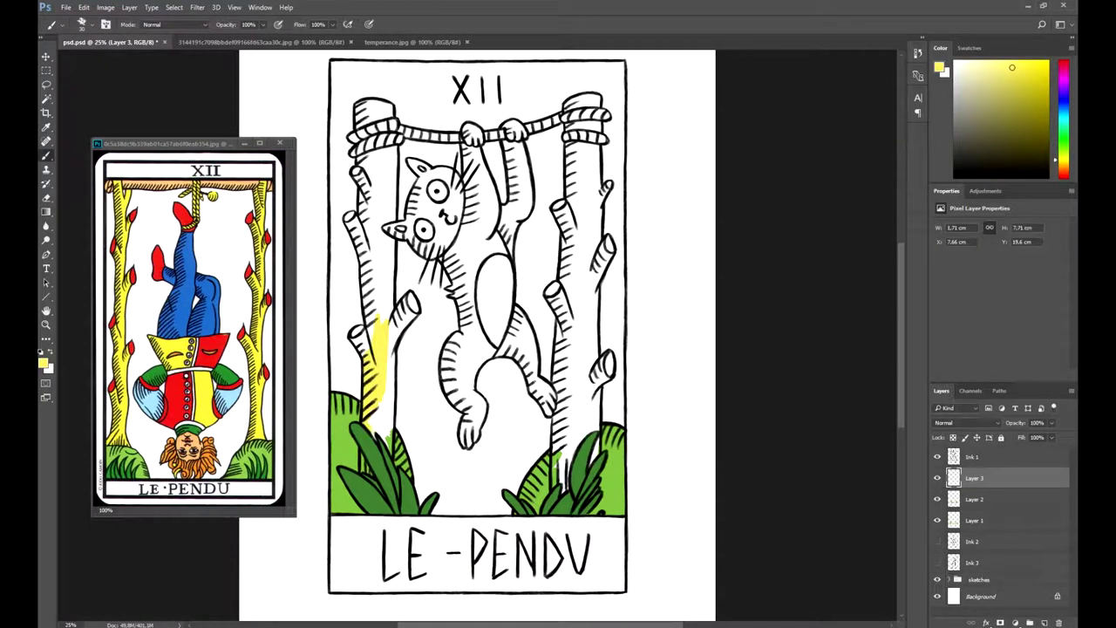
mouse_move(389, 356)
mouse_down()
mouse_move(381, 445)
mouse_move(410, 298)
mouse_move(407, 323)
mouse_up()
mouse_move(365, 351)
mouse_down()
mouse_move(356, 337)
mouse_move(369, 292)
mouse_move(389, 317)
mouse_up()
drag(384, 262, 373, 357)
mouse_move(378, 364)
mouse_down()
mouse_move(373, 306)
mouse_move(353, 284)
mouse_move(338, 314)
mouse_up()
drag(341, 319, 351, 356)
mouse_move(358, 296)
mouse_down()
mouse_move(349, 246)
mouse_move(384, 228)
mouse_up()
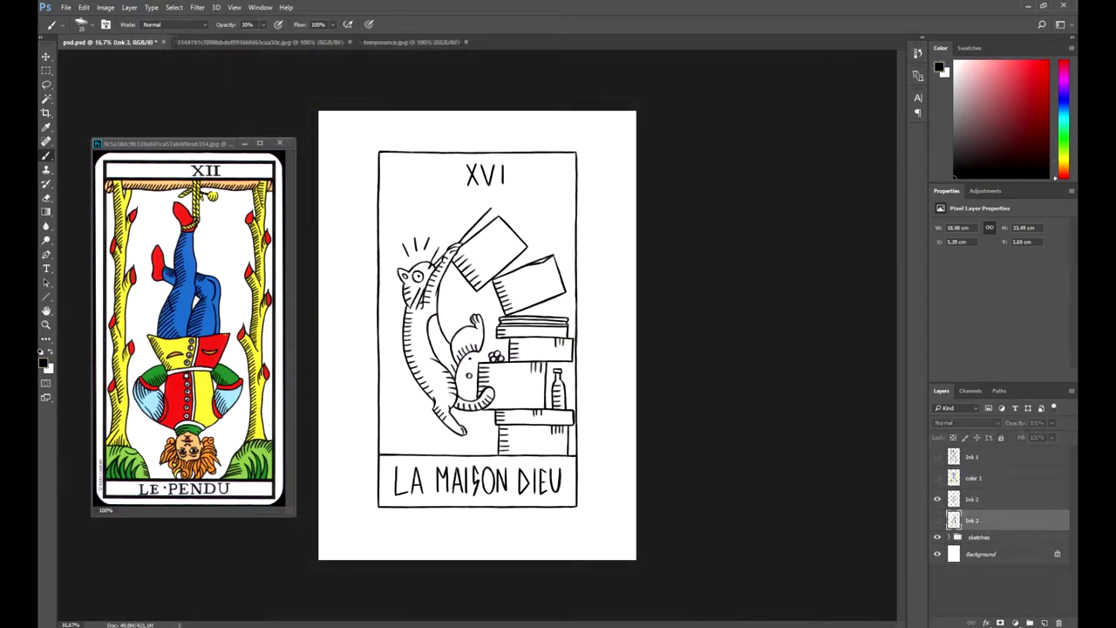
Add a layer between Ink 2 and Ink 3, with the 23 px textured brush and a bright yellow foreground colour ready for painting.
click(1045, 622)
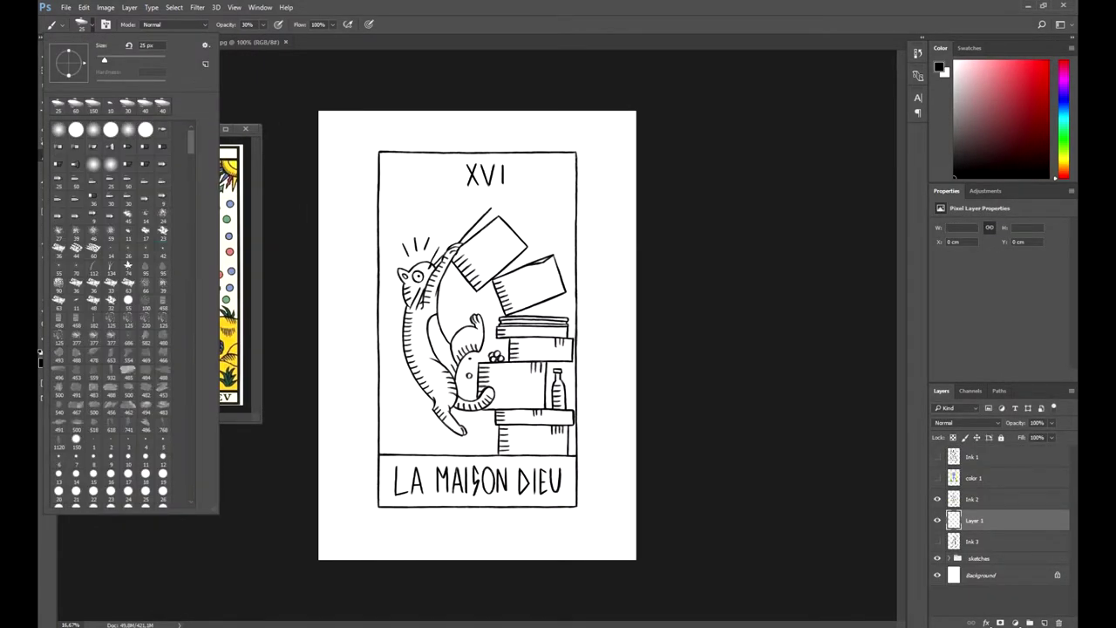
double_click(163, 233)
click(42, 362)
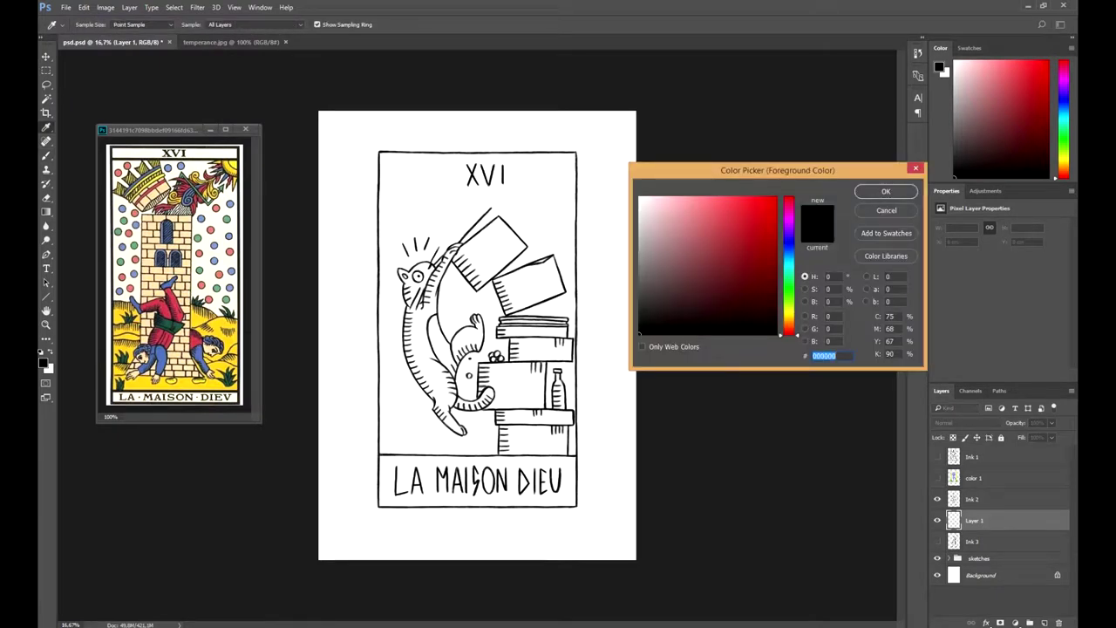
click(789, 315)
click(718, 203)
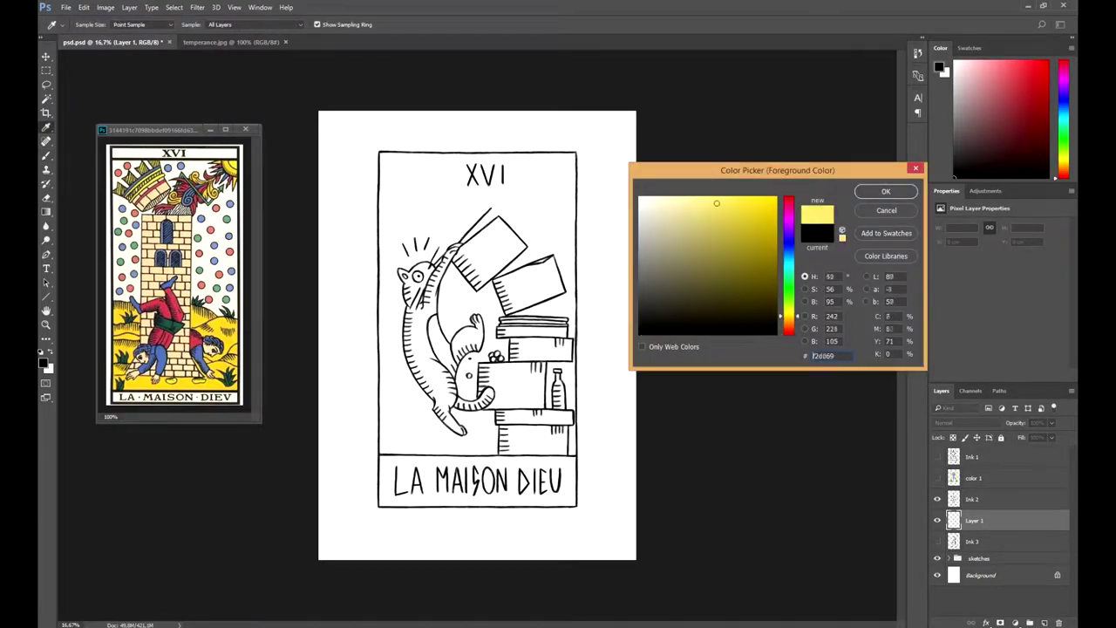
click(886, 191)
Paint the bottom box of the stack and its lid yellow up to the ink outlines.
mouse_move(526, 370)
mouse_down()
mouse_move(523, 436)
mouse_move(549, 420)
mouse_move(510, 440)
mouse_move(548, 453)
mouse_up()
key(ctrl+plus)
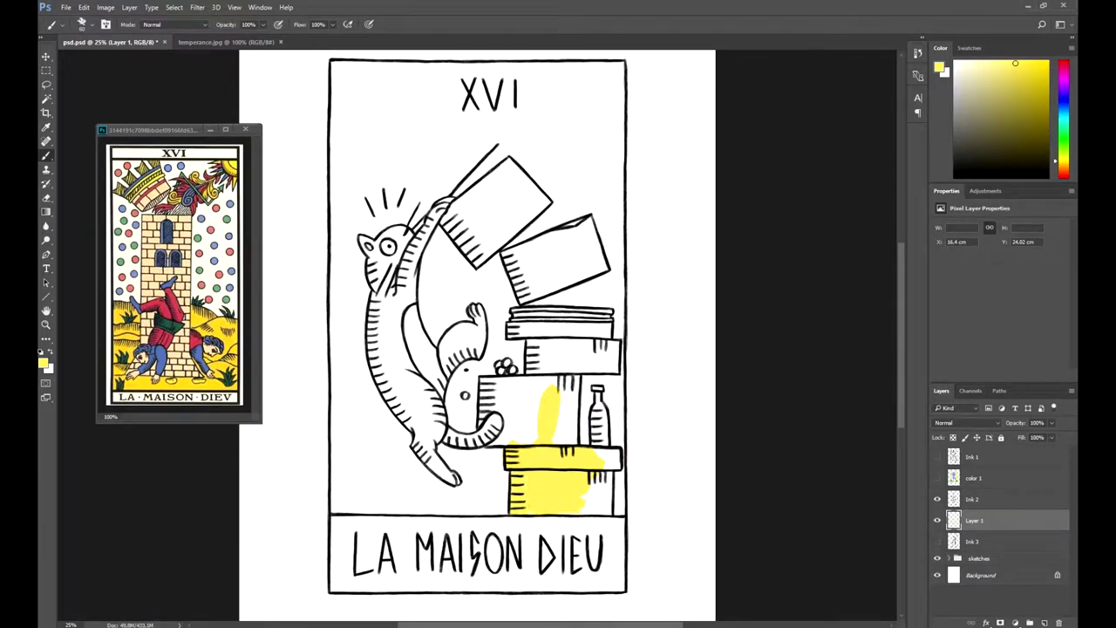
key(r)
mouse_move(584, 501)
mouse_down()
mouse_move(521, 526)
mouse_move(367, 493)
mouse_up()
mouse_move(356, 497)
mouse_down()
mouse_move(543, 514)
mouse_move(601, 483)
mouse_up()
key(r)
drag(612, 461, 613, 504)
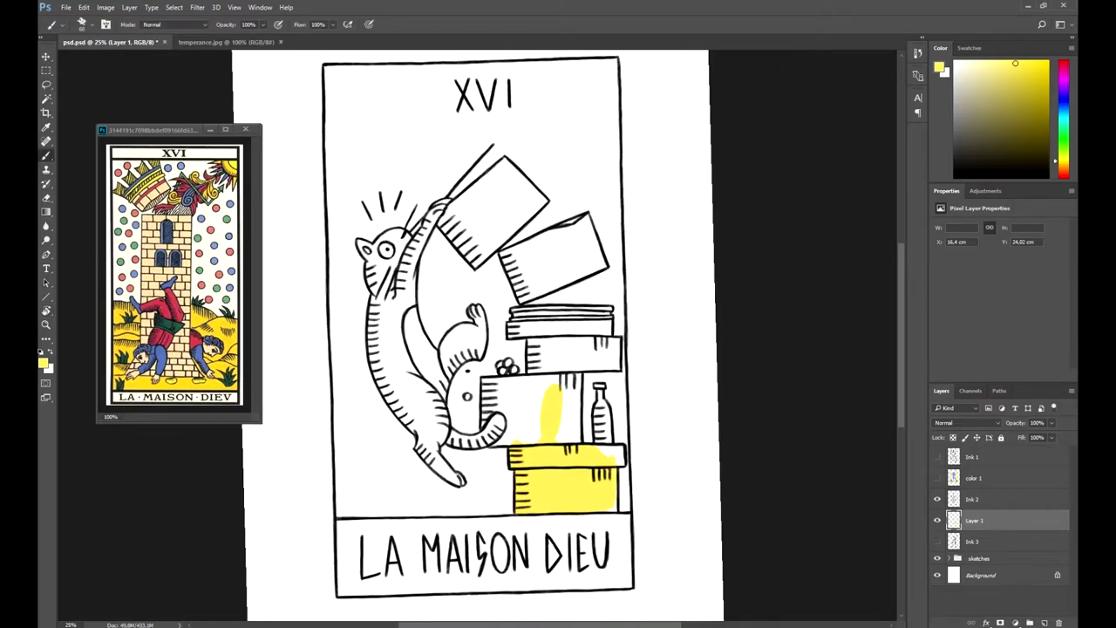
key(r)
drag(601, 462, 622, 439)
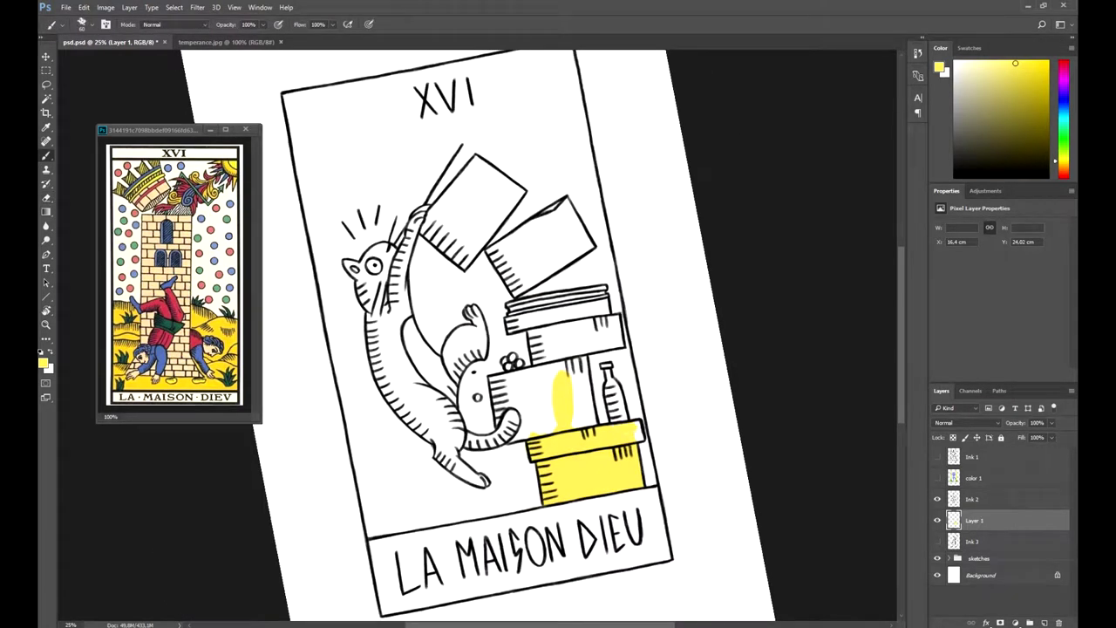
key(r)
drag(559, 399, 547, 412)
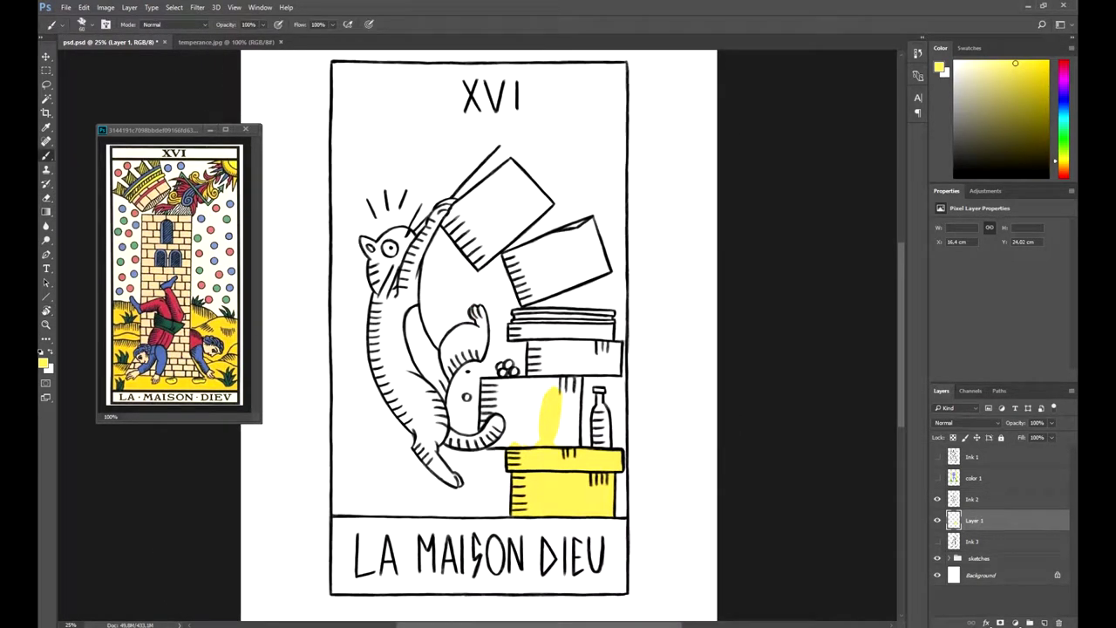
Set the foreground colour to pale orange eecb81 and paint the large box by the cat's tail and the lower falling box.
click(44, 363)
click(789, 317)
click(701, 205)
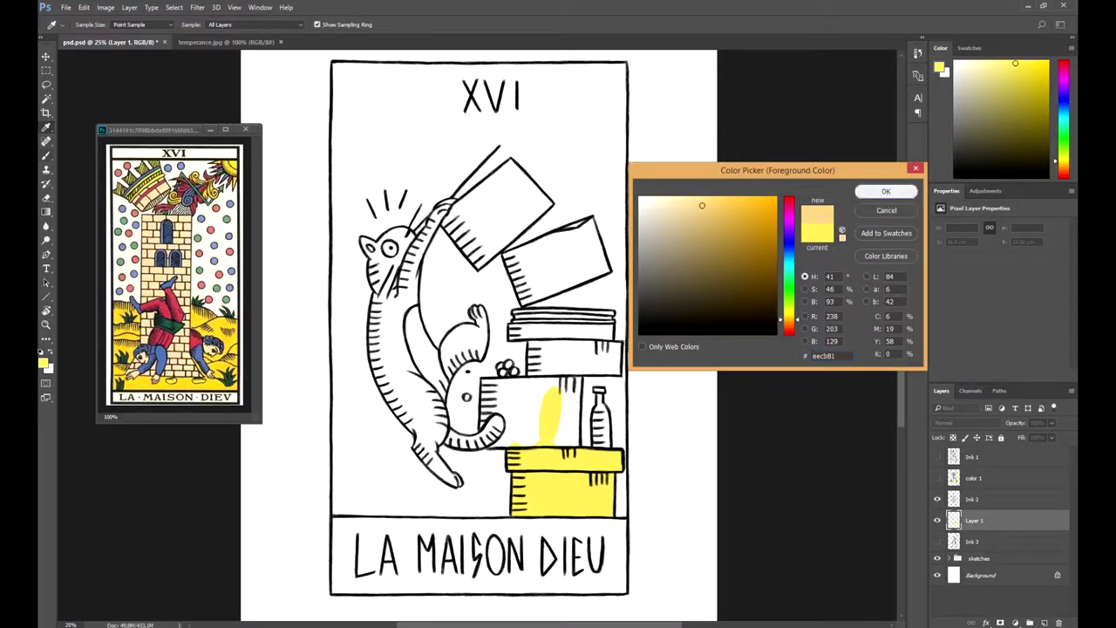
click(885, 191)
mouse_move(558, 391)
mouse_down()
mouse_move(560, 427)
mouse_move(516, 443)
mouse_move(575, 382)
mouse_move(484, 384)
mouse_move(532, 403)
mouse_move(485, 434)
mouse_move(563, 436)
mouse_up()
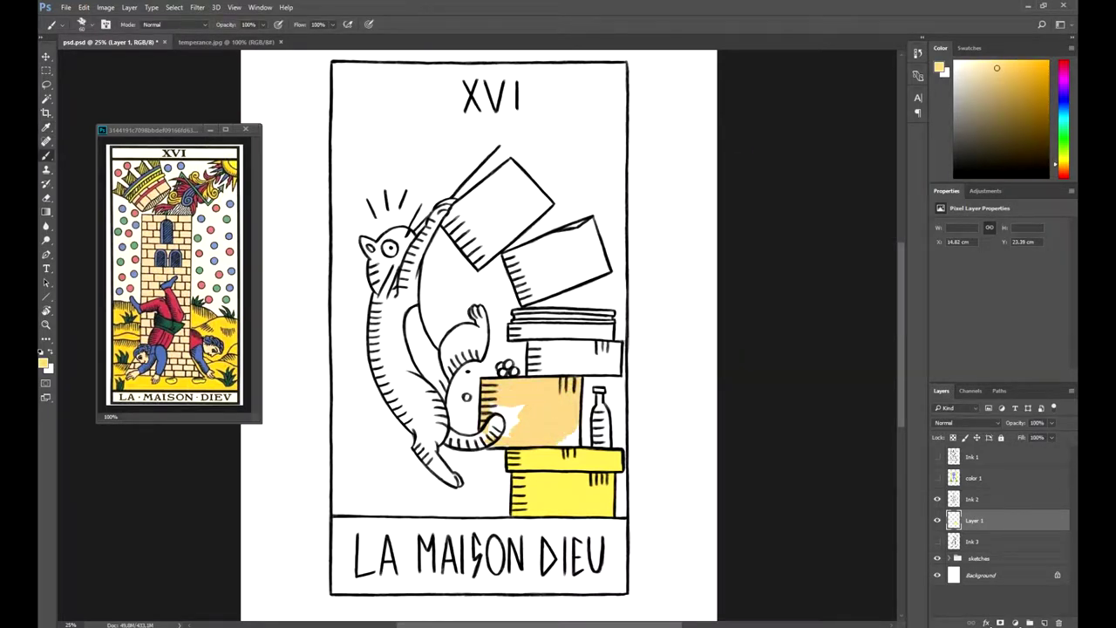
mouse_move(497, 406)
mouse_down()
mouse_move(505, 435)
mouse_move(521, 410)
mouse_up()
drag(536, 348, 510, 425)
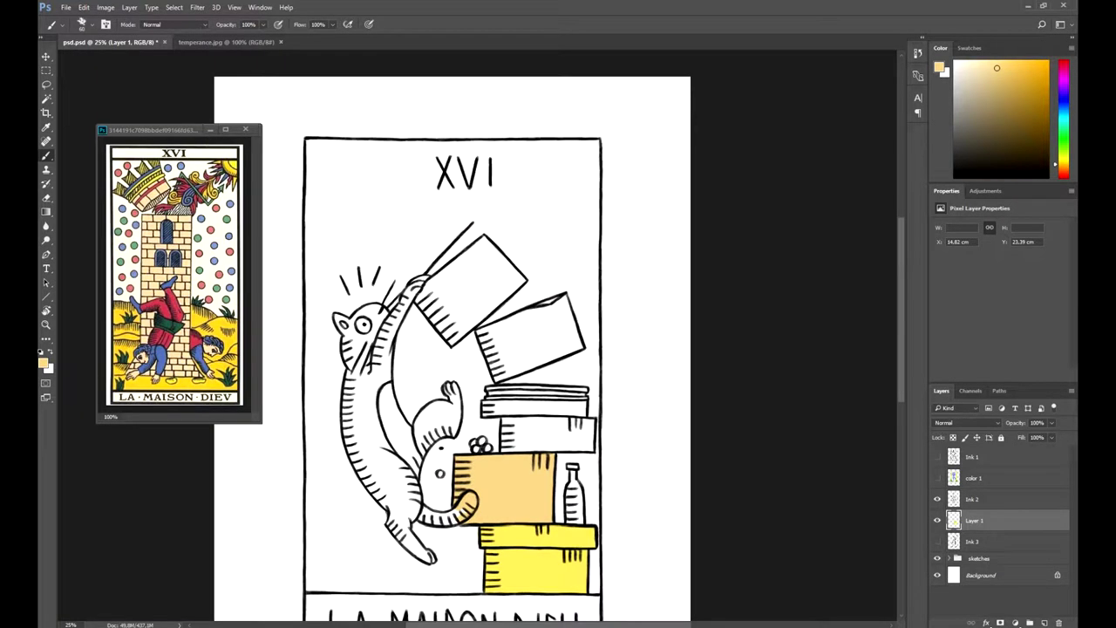
mouse_move(559, 304)
mouse_down()
mouse_move(525, 335)
mouse_move(516, 366)
mouse_move(488, 331)
mouse_move(493, 375)
mouse_move(575, 325)
mouse_up()
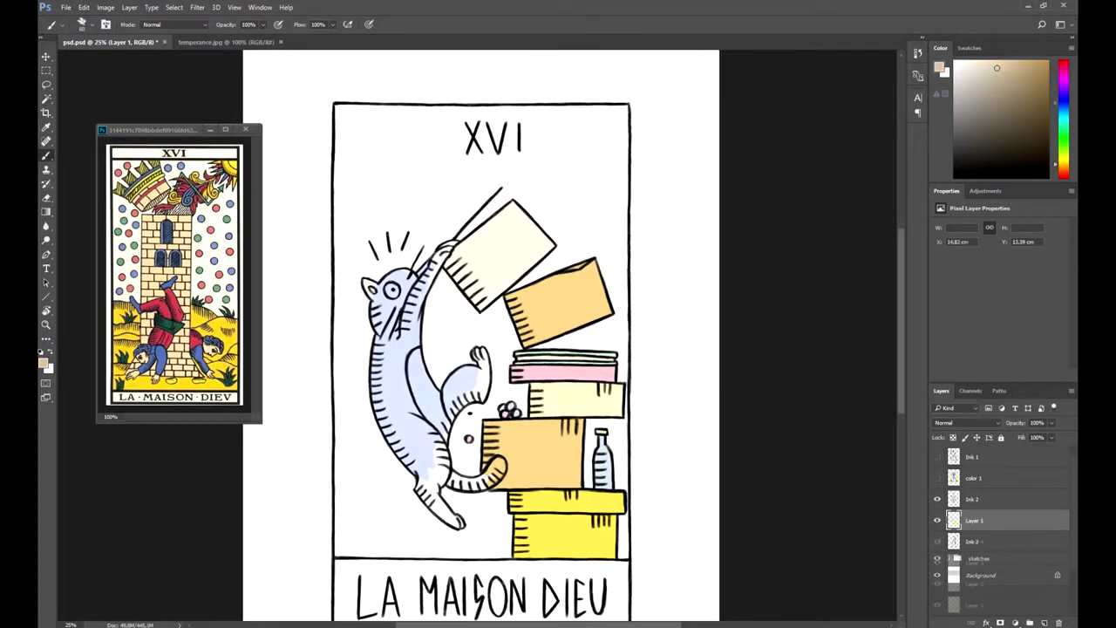
Apply a Hue/Saturation adjustment to the layer with the painted boxes.
key(ctrl+u)
key(Return)
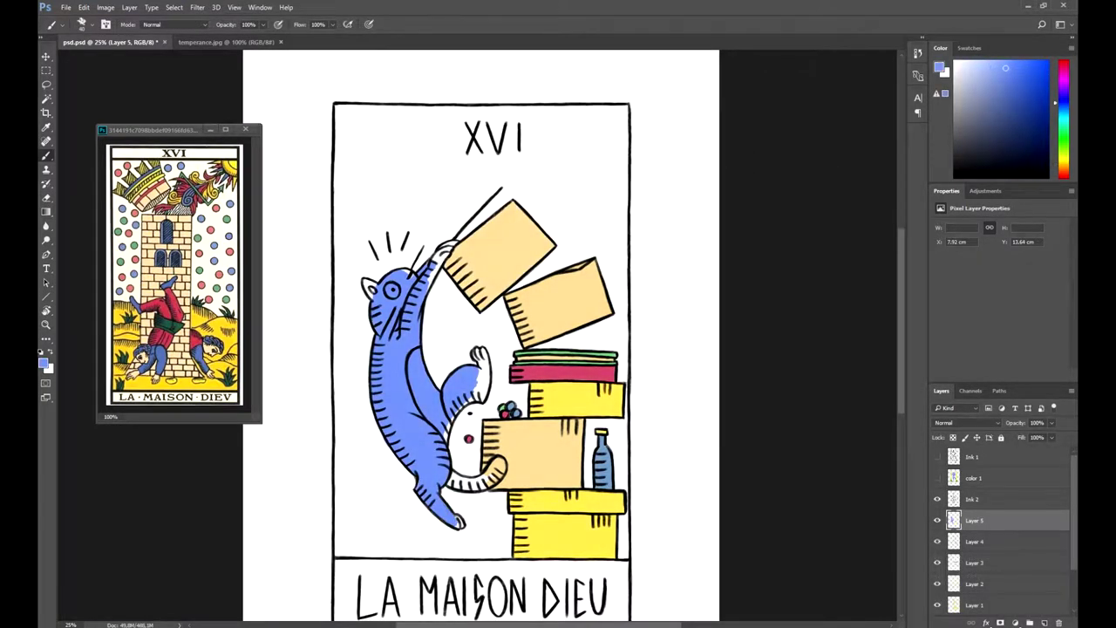
Fill the tip of the cat's lower hind paw with blue.
key(r)
drag(478, 205, 563, 236)
mouse_move(364, 415)
mouse_down()
mouse_move(361, 438)
mouse_move(379, 448)
mouse_up()
Paint the cat's tail and raised hind paw blue.
key(r)
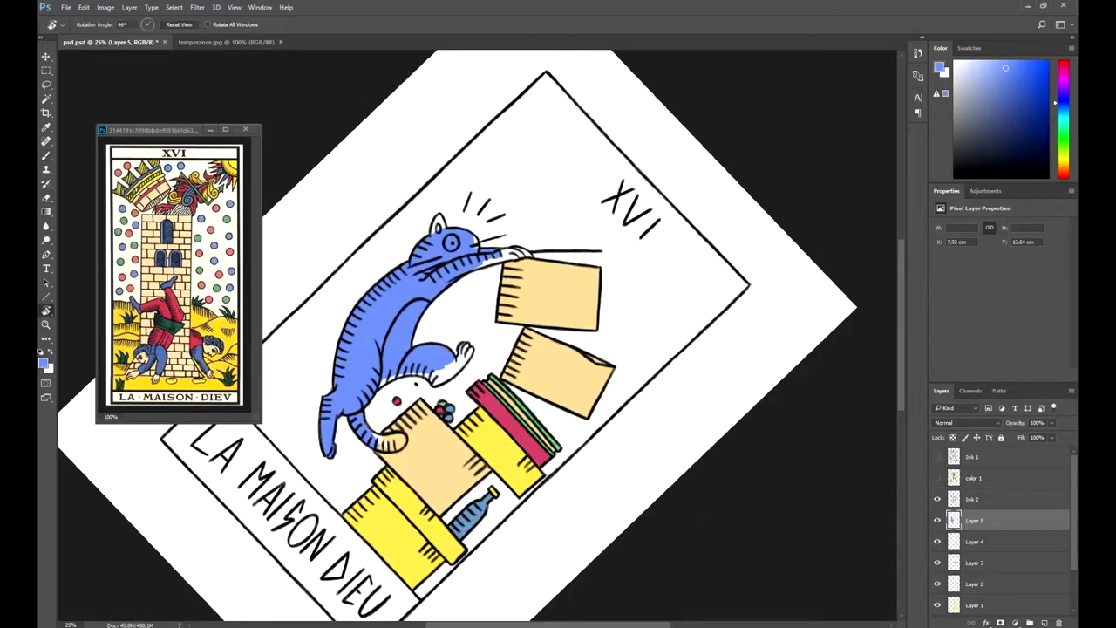
drag(562, 235, 437, 211)
drag(518, 472, 544, 471)
mouse_move(484, 420)
mouse_down()
mouse_move(501, 396)
mouse_move(495, 362)
mouse_up()
key(r)
drag(437, 211, 531, 216)
drag(468, 371, 475, 351)
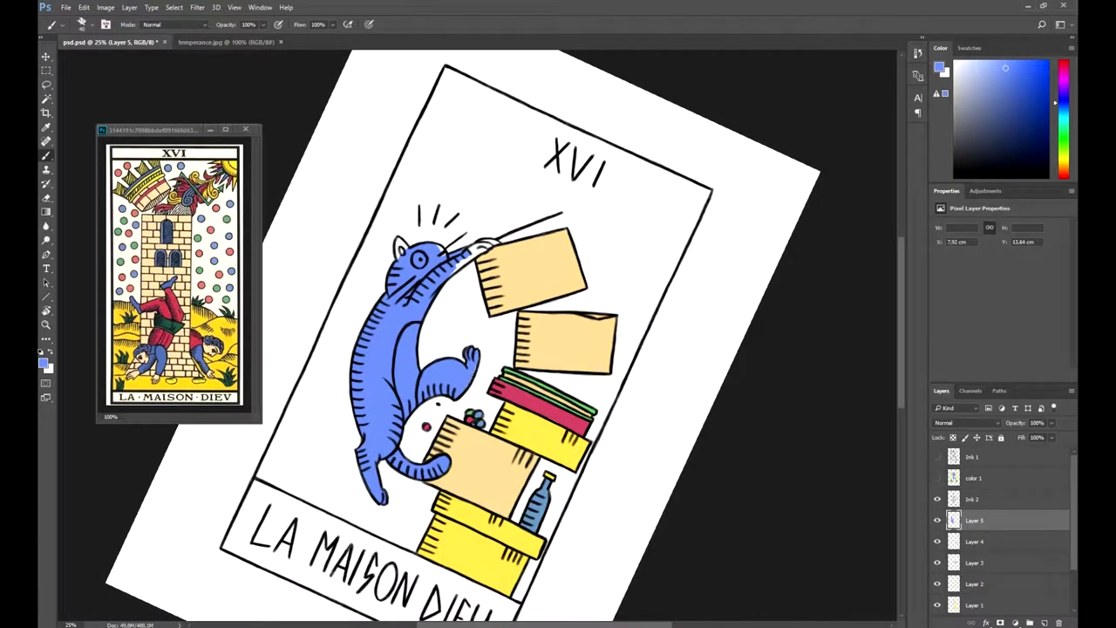
Paint the cat's reaching front paw and ear blue and fill its eye with white.
key(r)
drag(532, 216, 483, 205)
mouse_move(457, 245)
mouse_down()
mouse_move(432, 286)
mouse_move(375, 290)
mouse_move(398, 289)
mouse_up()
alt+click(358, 277)
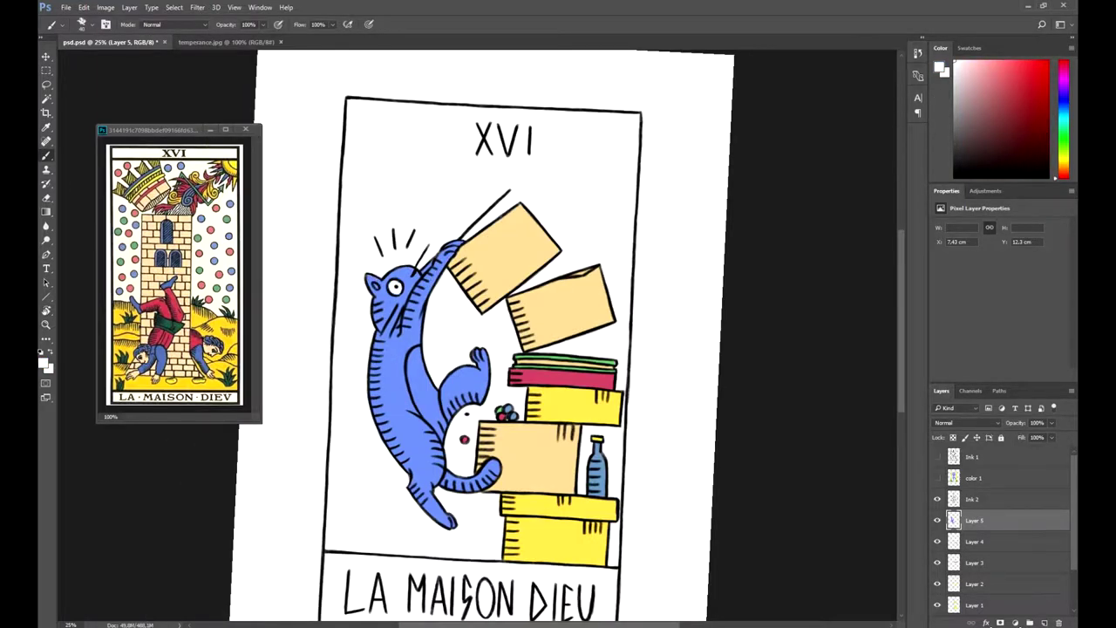
Sample light blue from the color 1 layer and paint the cat's belly with it.
click(938, 477)
alt+click(501, 338)
click(937, 478)
mouse_move(419, 358)
mouse_down()
mouse_move(422, 419)
mouse_move(439, 428)
mouse_up()
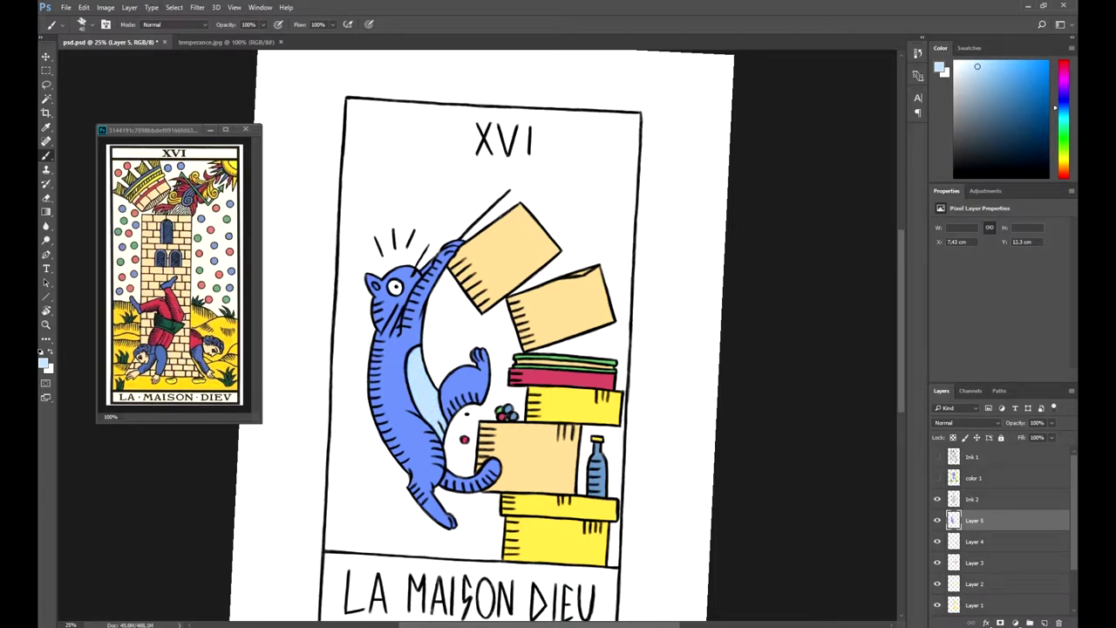
key(r)
key(Escape)
key(b)
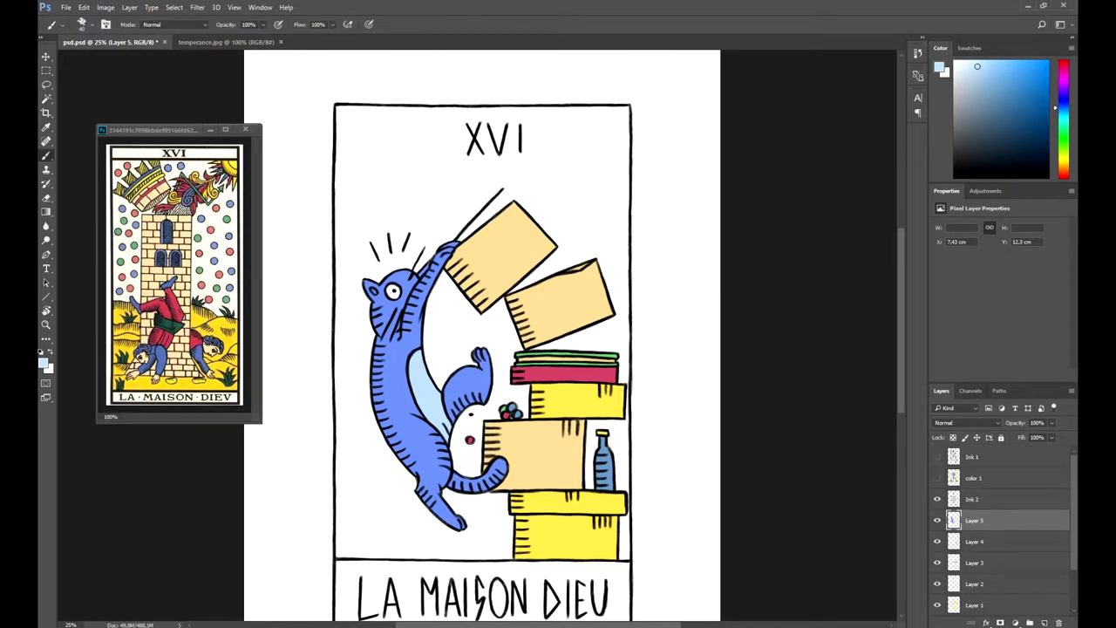
Sample pink from the color 1 layer and paint the inside of the cat's ear.
click(937, 478)
alt+click(398, 272)
click(937, 477)
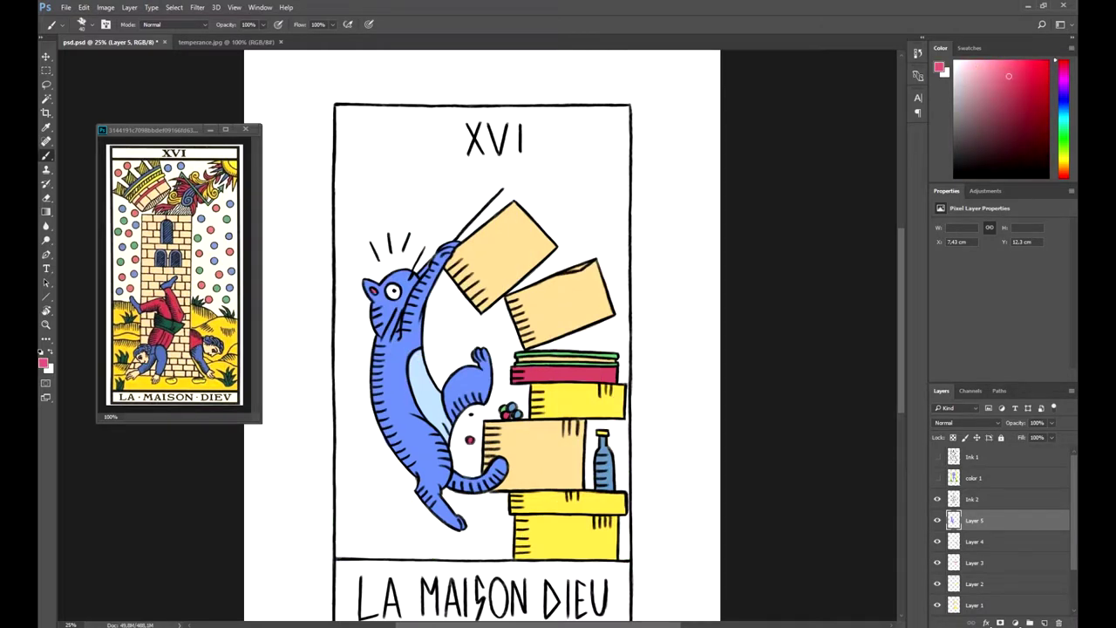
drag(371, 286, 374, 295)
key(ctrl+minus)
key(ctrl+plus)
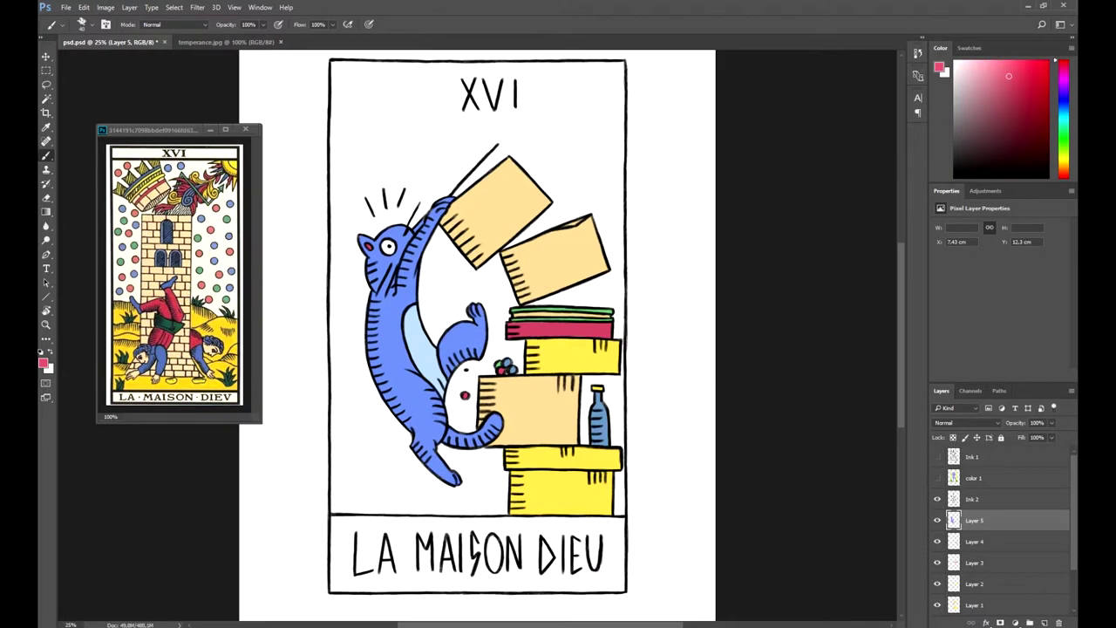
Sample the red of the stacked book and repaint the bottle with it on Layer 4.
click(974, 542)
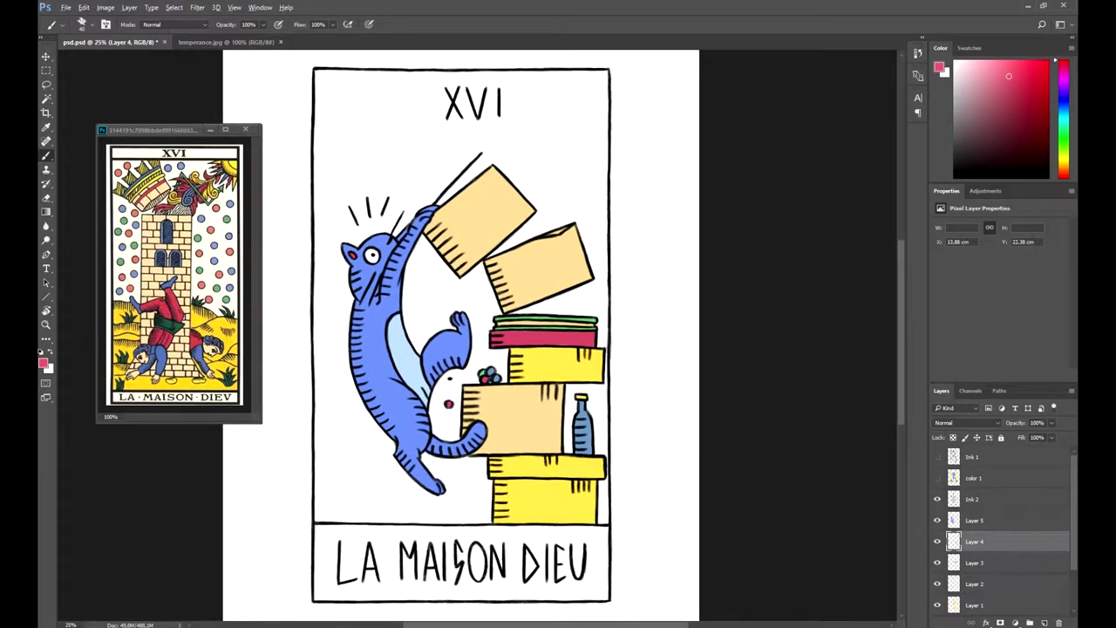
alt+click(542, 339)
mouse_move(581, 405)
mouse_down()
mouse_move(578, 448)
mouse_move(587, 411)
mouse_up()
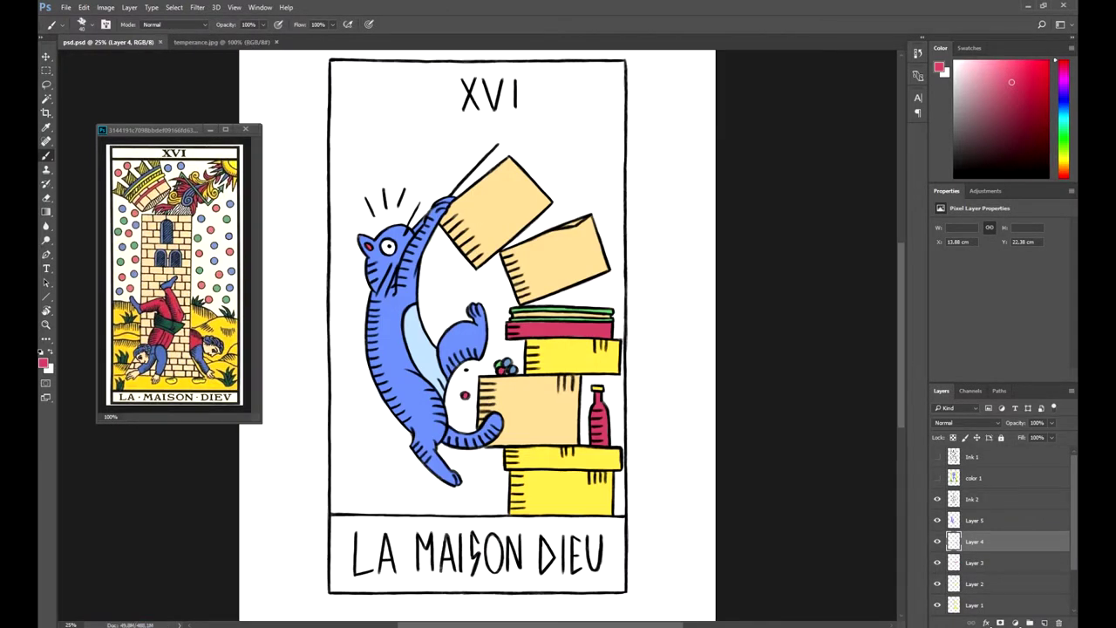
key(ctrl+minus)
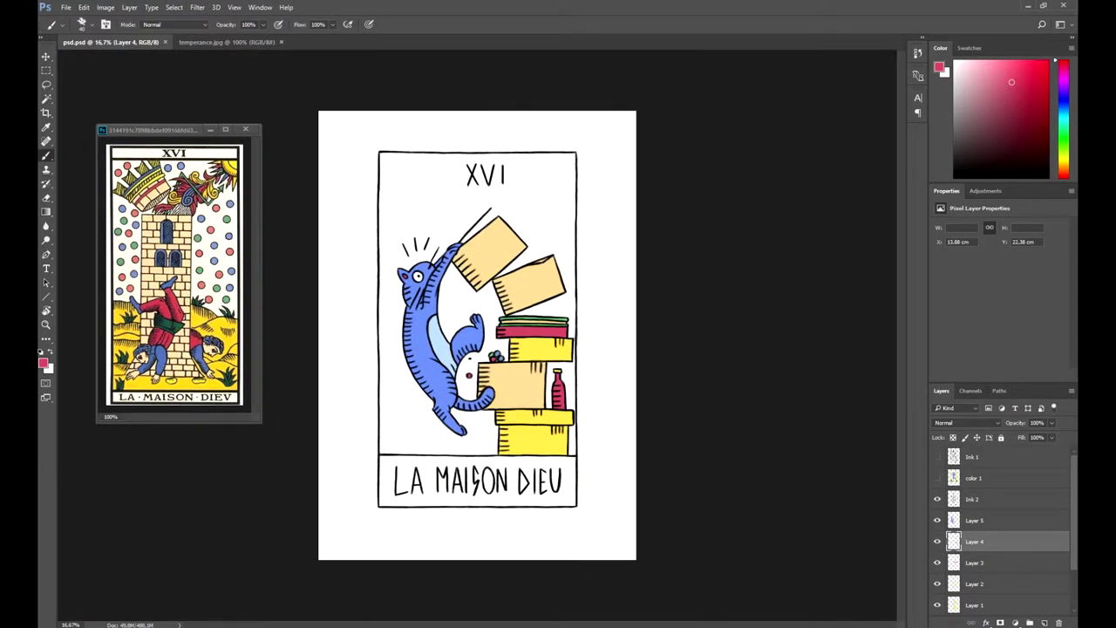
key(ctrl+plus)
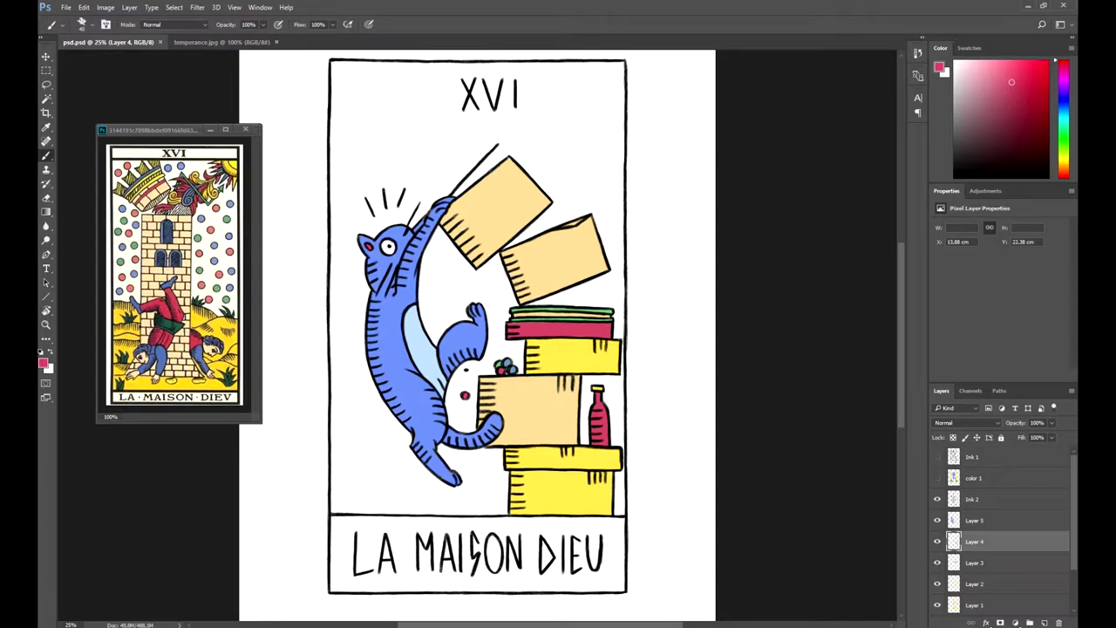
Merge Layer 1 through Layer 5 into one layer and rename it color 2.
click(1015, 520)
shift+click(1016, 584)
scroll(1016, 567, down, 2)
shift+click(1020, 550)
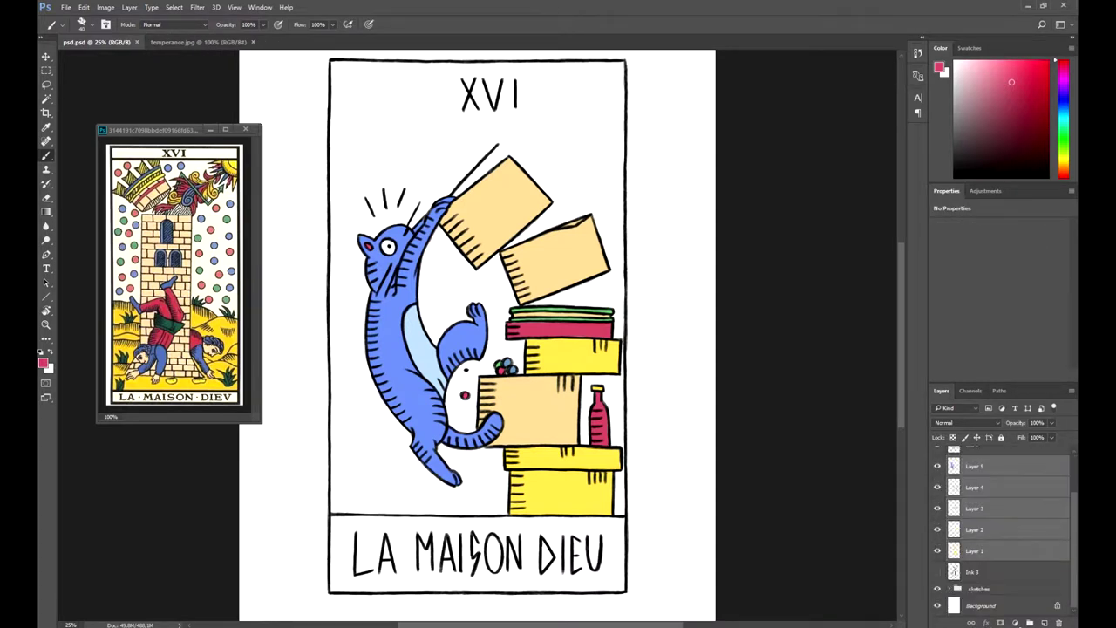
right_click(1027, 542)
click(951, 459)
double_click(973, 520)
text(color)
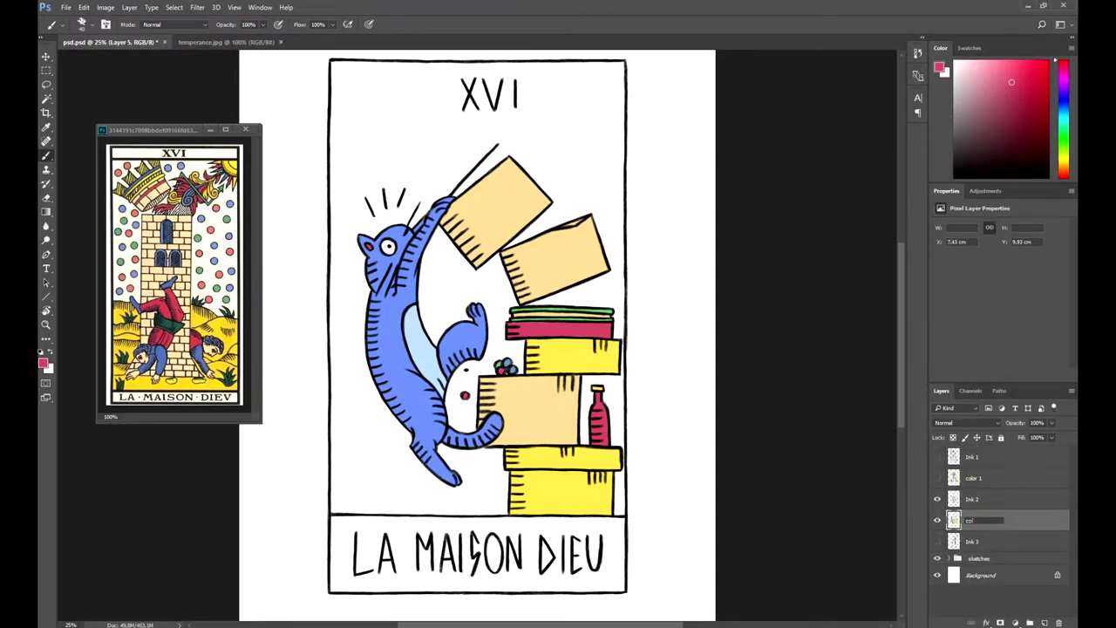
key(Return)
Show only the Ink 3 artwork by hiding Ink 2 and color 2, and add a layer named color 3 beneath Ink 3.
click(937, 499)
click(937, 521)
click(938, 542)
click(986, 541)
ctrl+click(1044, 623)
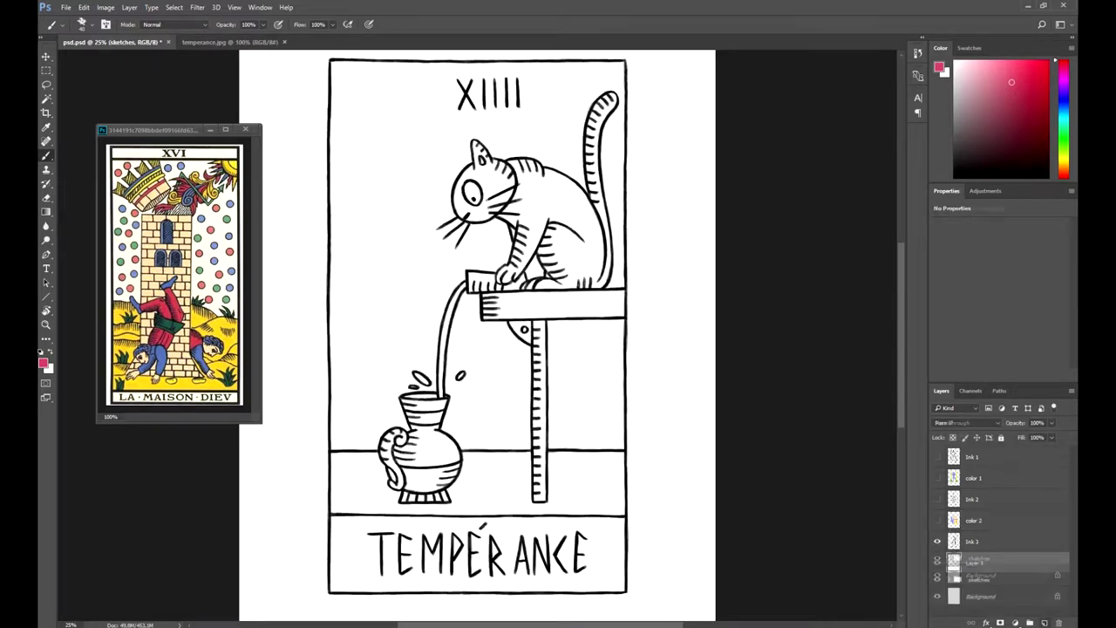
double_click(974, 562)
text(color 3)
key(Return)
Sample the cat blue from the color 2 layer and paint the seated cat's body with it on color 3.
drag(478, 331, 469, 339)
click(938, 521)
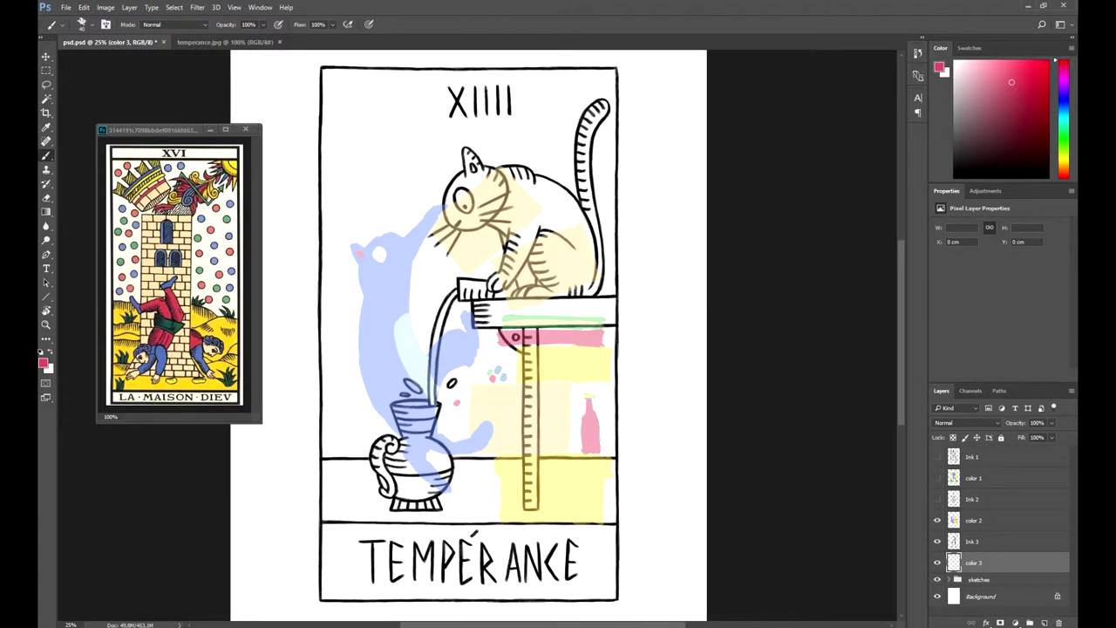
alt+click(406, 324)
click(937, 521)
mouse_move(517, 204)
mouse_down()
mouse_move(514, 264)
mouse_move(539, 258)
mouse_move(523, 287)
mouse_move(545, 288)
mouse_move(551, 201)
mouse_move(579, 240)
mouse_move(569, 275)
mouse_up()
drag(558, 235, 544, 315)
key(r)
drag(643, 294, 573, 194)
drag(534, 289, 559, 319)
key(r)
drag(572, 195, 643, 294)
key(b)
Replace the La Maison Dieu reference with a floating temperance.jpg window and paint the cat's head blue.
click(245, 129)
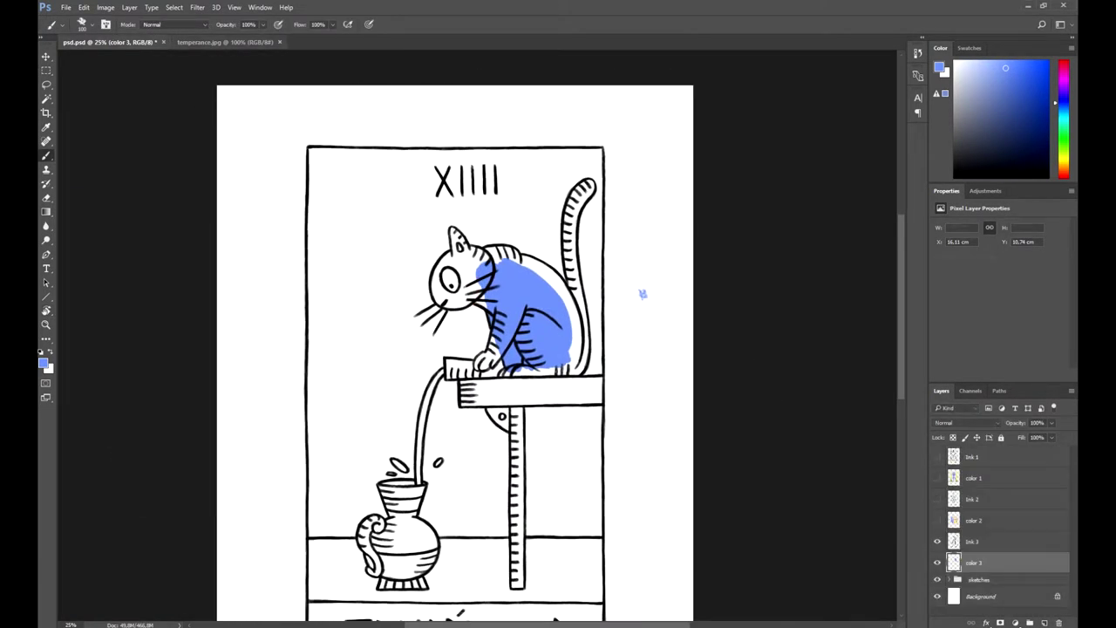
drag(224, 42, 148, 108)
click(481, 269)
drag(476, 257, 465, 298)
mouse_move(523, 262)
mouse_down()
mouse_move(463, 254)
mouse_move(437, 295)
mouse_move(464, 305)
mouse_up()
key(e)
key(b)
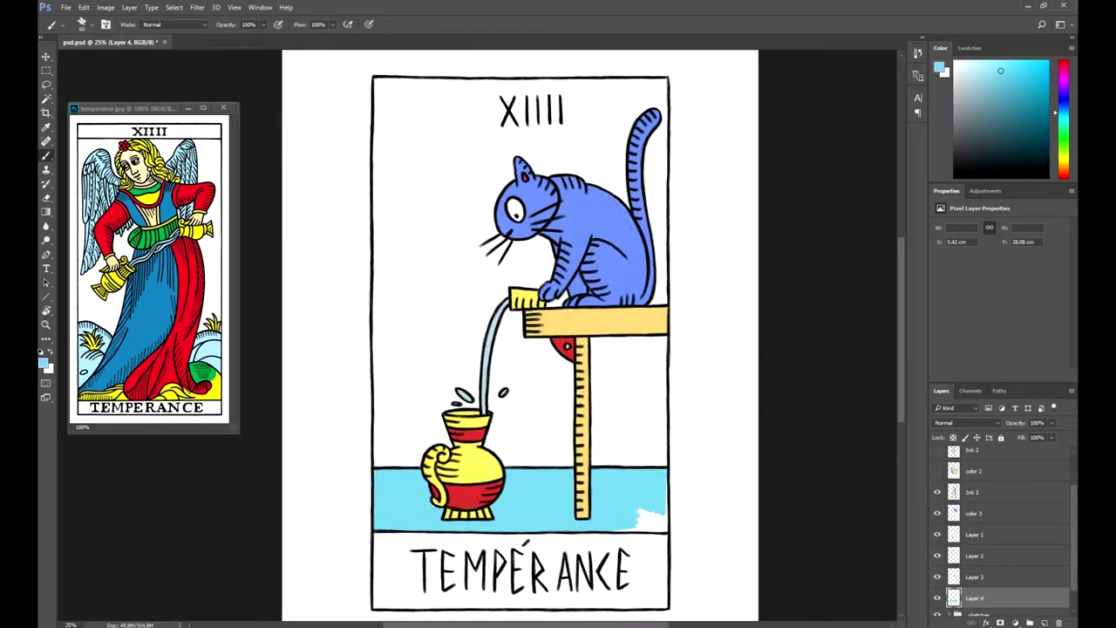
Fill the remaining floor gap with light blue on Layer 4 and lighten the floor colour using Hue/Saturation.
drag(639, 515, 663, 530)
key(e)
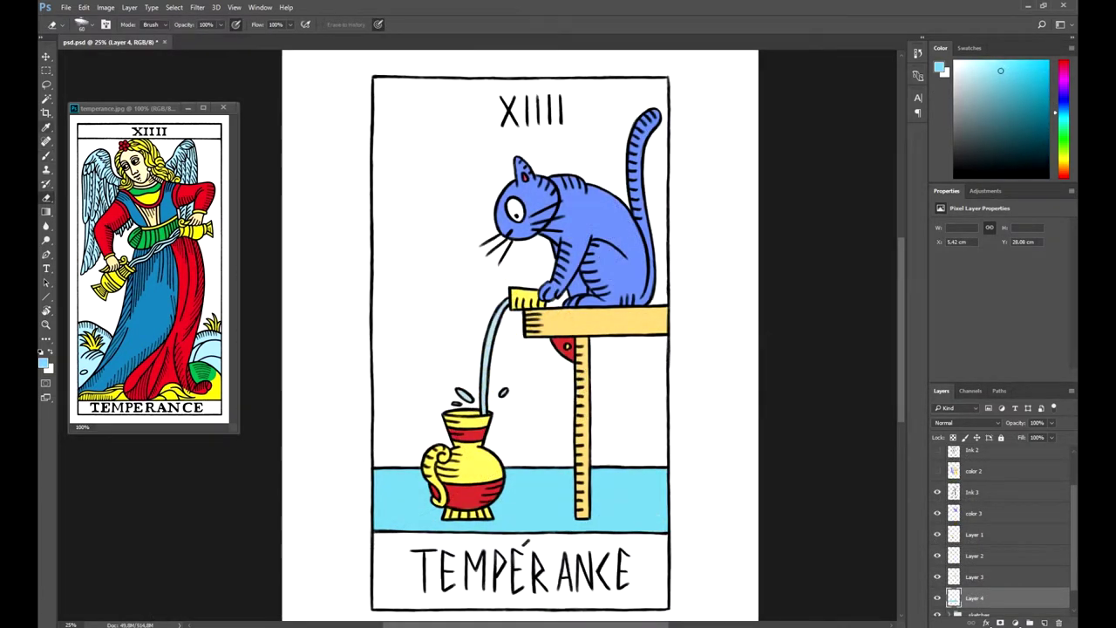
key(ctrl+u)
drag(749, 298, 772, 298)
click(869, 194)
key(ctrl+minus)
key(ctrl+plus)
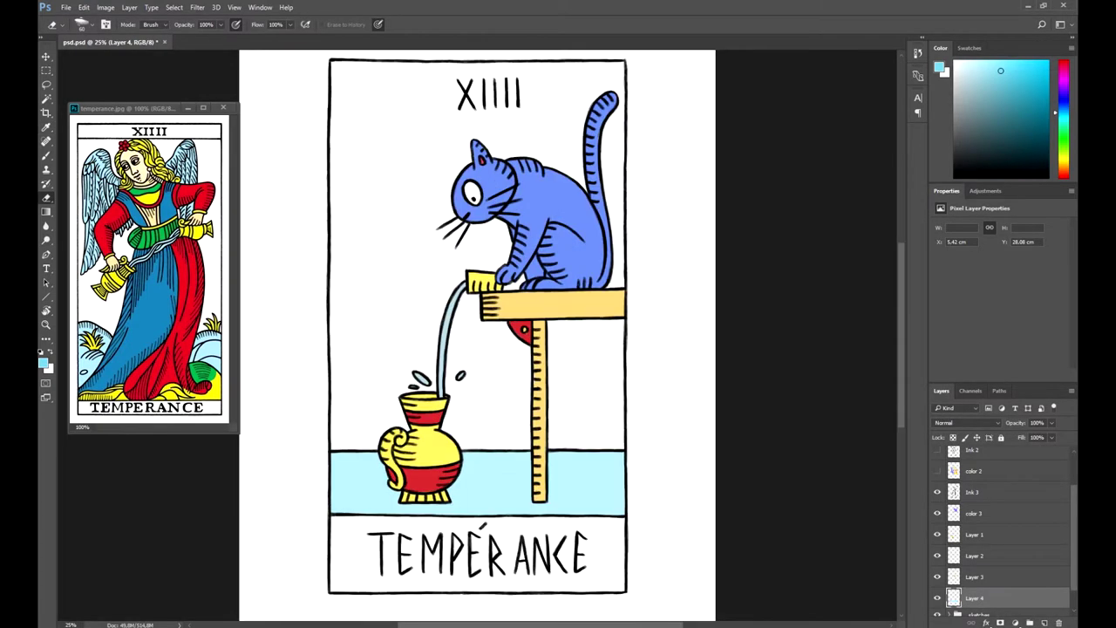
Set the saturation of the poured water on Layer 2 to +55 using Hue/Saturation.
drag(523, 349, 542, 364)
click(937, 555)
click(937, 555)
click(985, 555)
key(ctrl+u)
drag(749, 271, 779, 271)
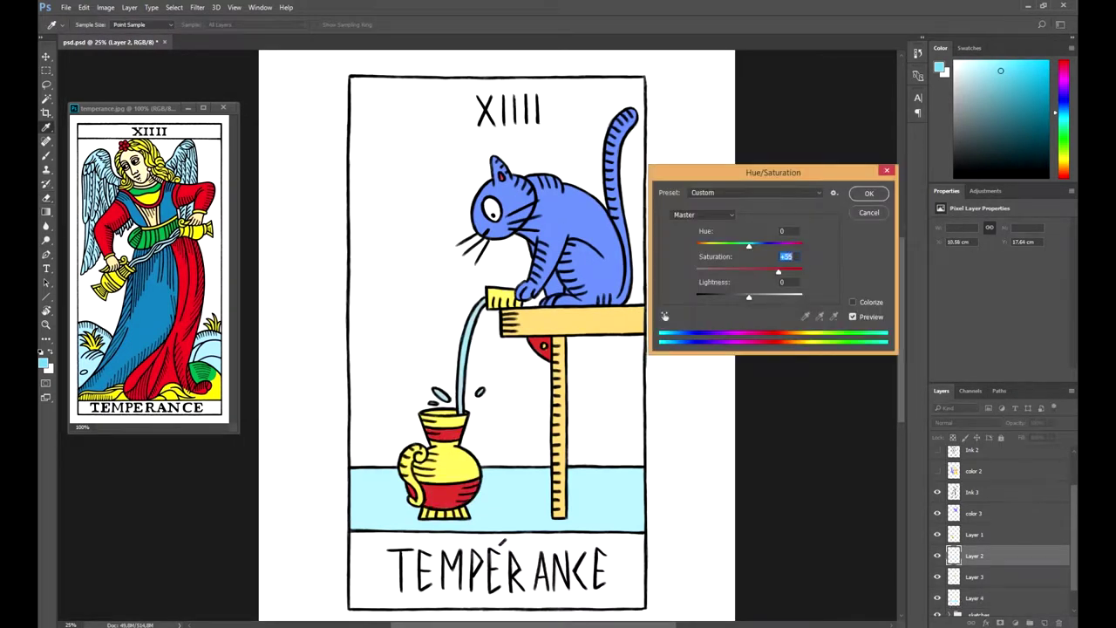
key(Return)
key(e)
key(ctrl+minus)
key(ctrl+plus)
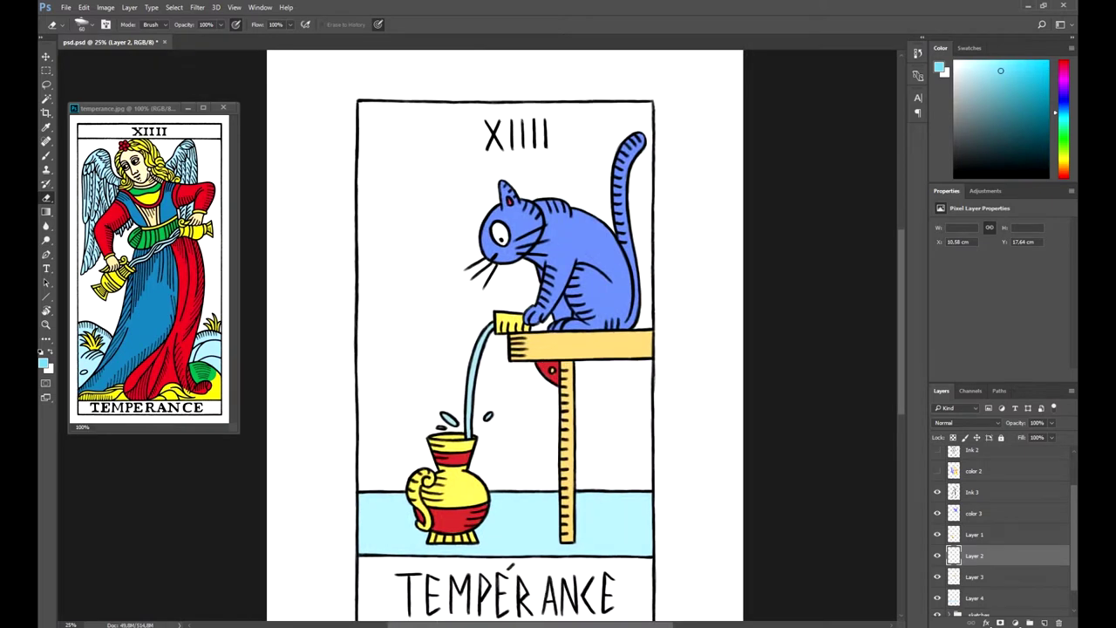
Recolour the light blue floor on Layer 4 to a medium green by adjusting its hue, lightness and saturation.
key(ctrl+minus)
click(981, 598)
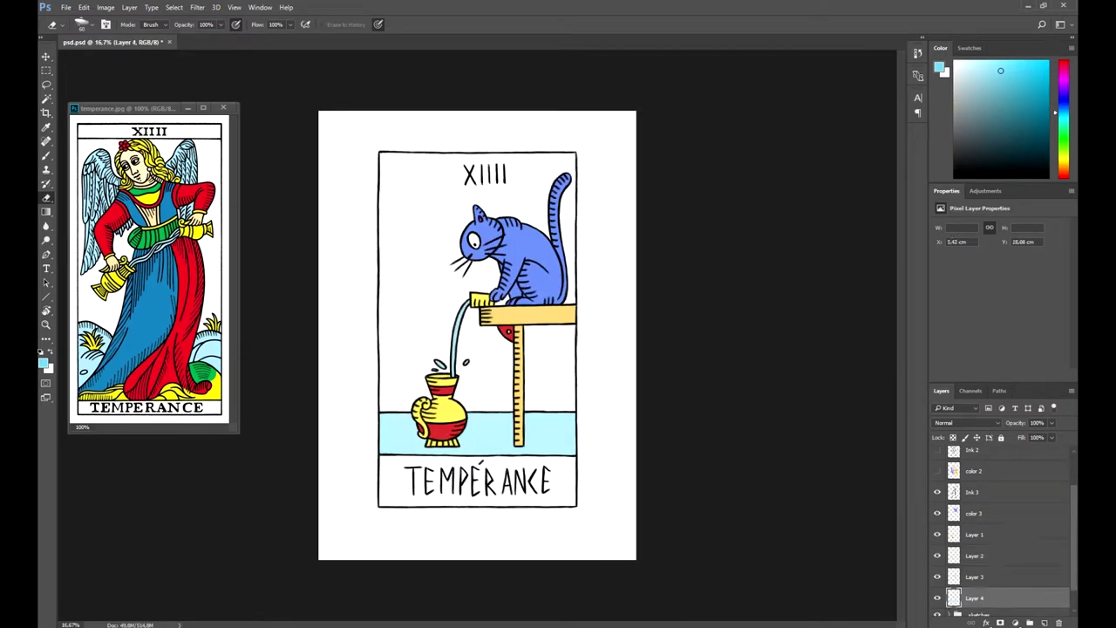
key(ctrl+u)
drag(749, 245, 720, 245)
drag(749, 297, 737, 298)
drag(749, 271, 732, 297)
key(Return)
key(ctrl+plus)
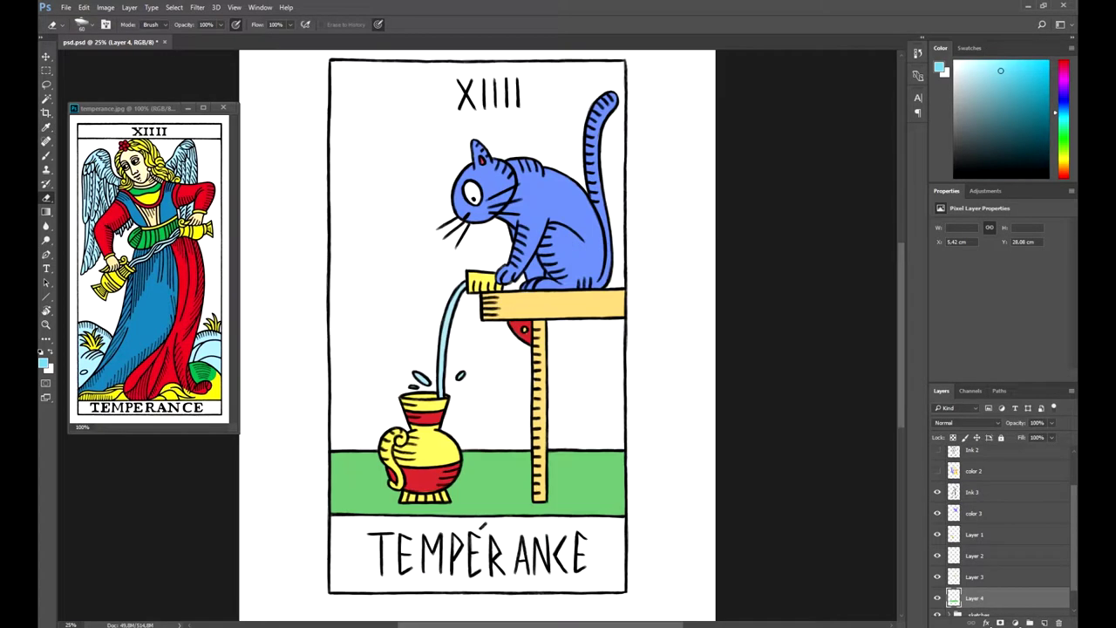
Merge Layer 1 through Layer 4 with the color 3 layer.
key(ctrl+minus)
key(alt+shift+])
key(alt+shift+])
key(alt+shift+])
key(alt+shift+])
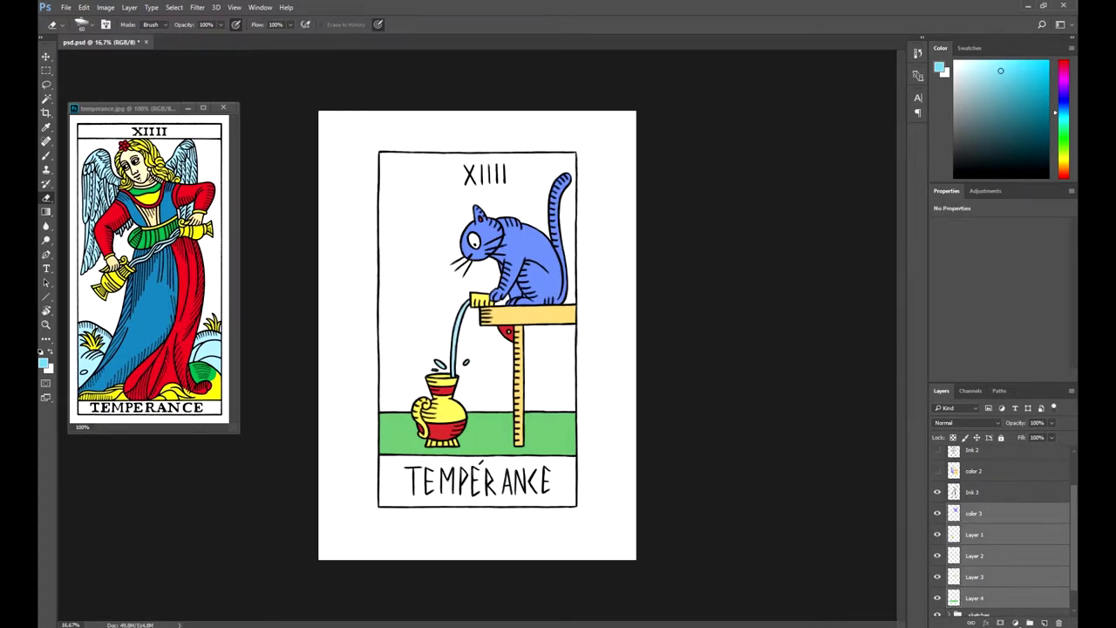
key(ctrl+e)
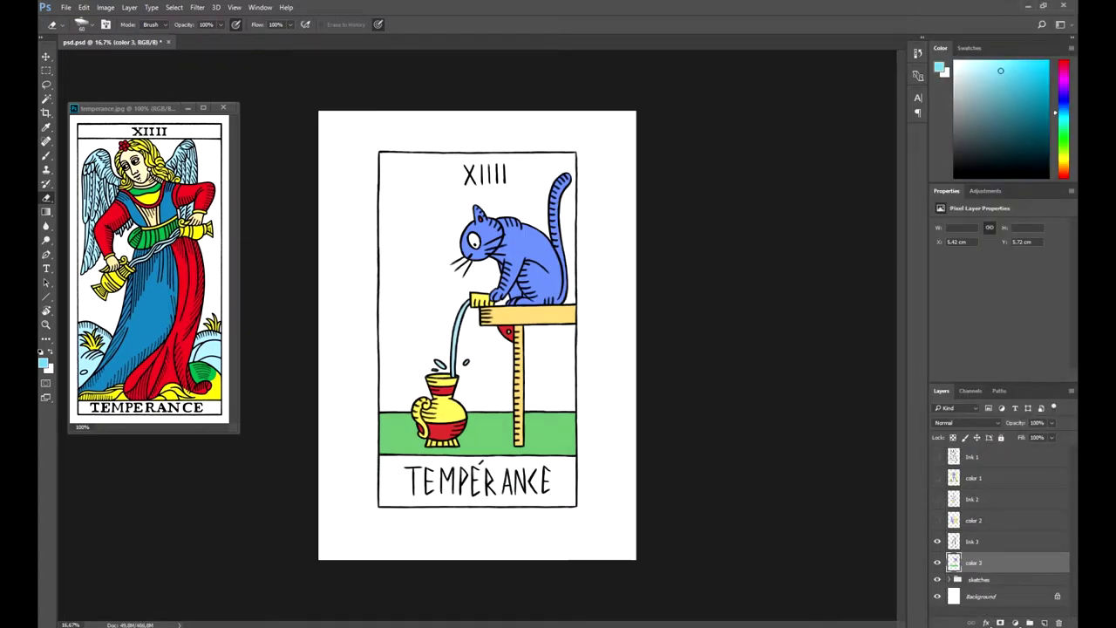
Reposition the Temperance reference window and merge the Ink 3 and color 3 layers.
key(alt+])
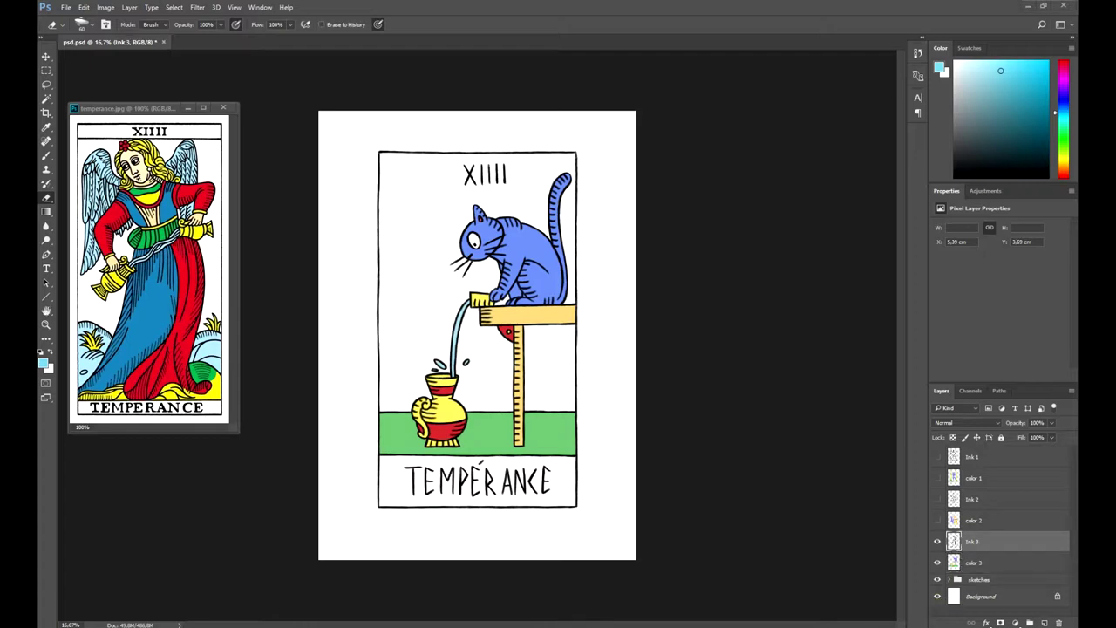
drag(139, 108, 164, 117)
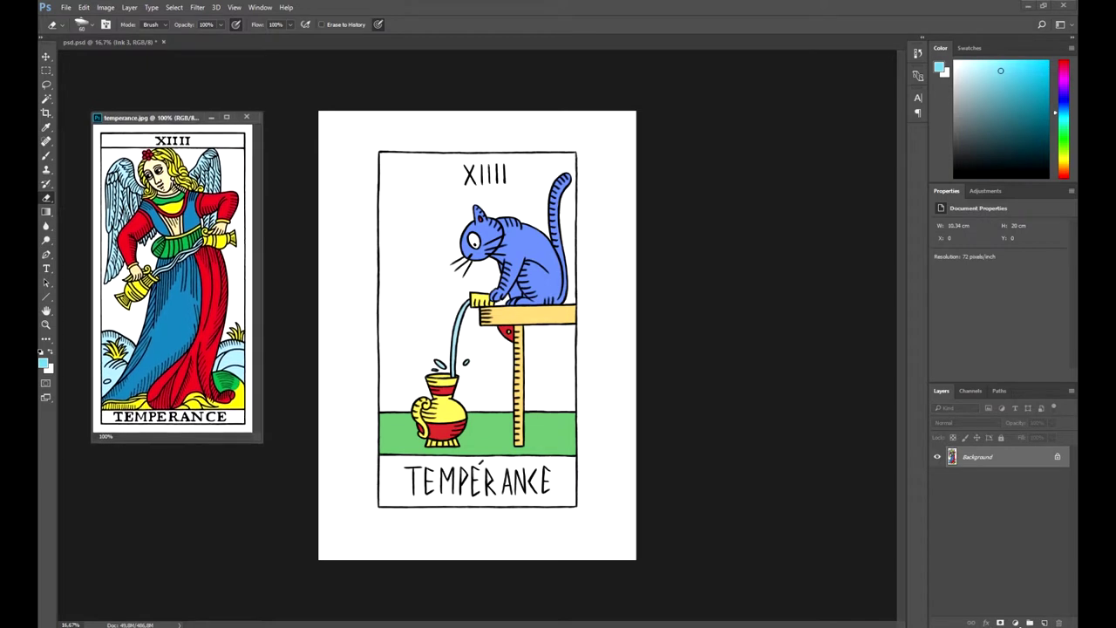
click(110, 42)
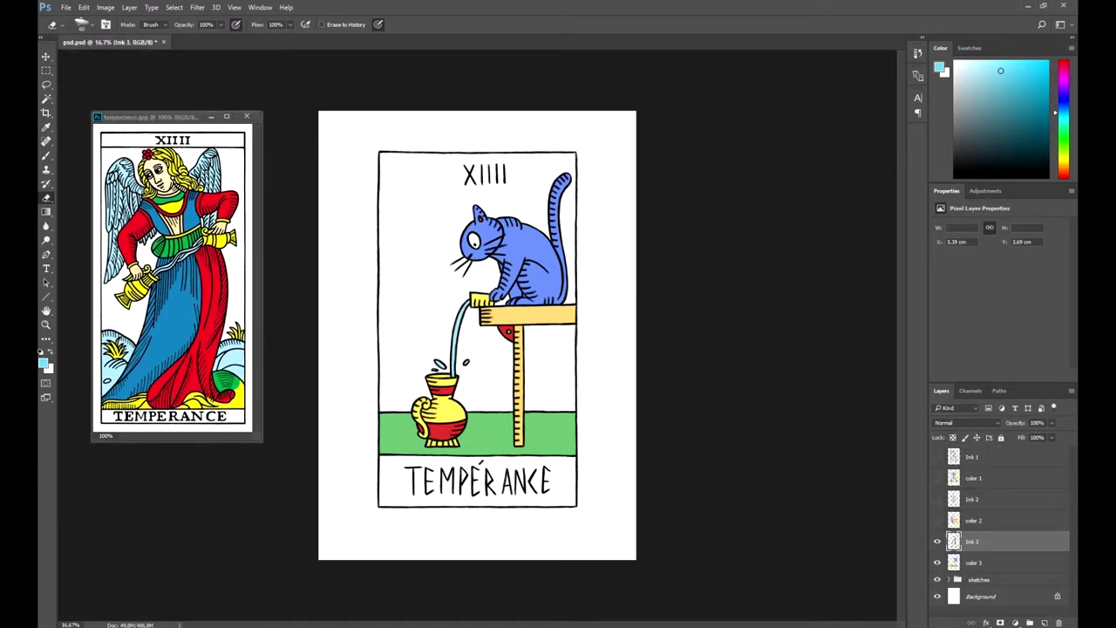
shift+click(986, 562)
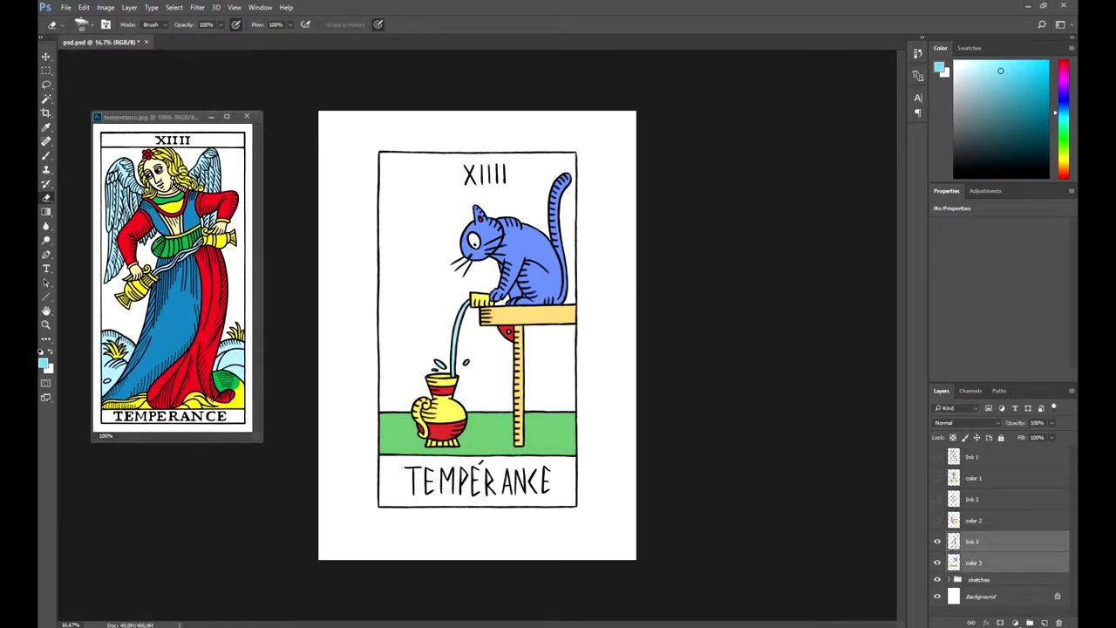
right_click(973, 563)
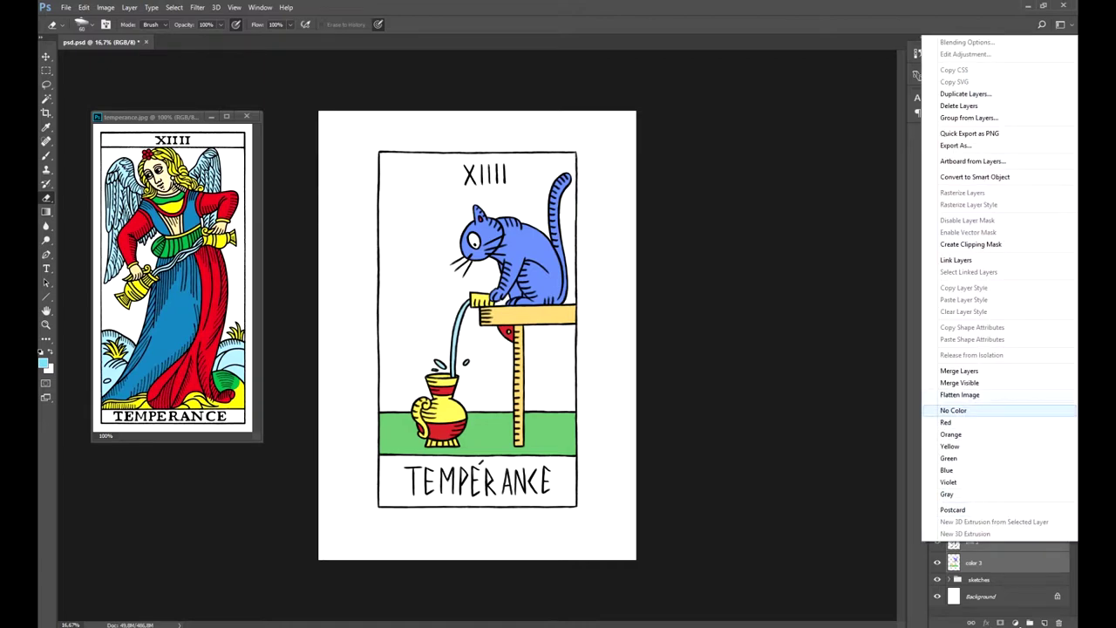
click(959, 371)
Make Ink 2 and color 2 visible and merge them into a single layer.
click(974, 520)
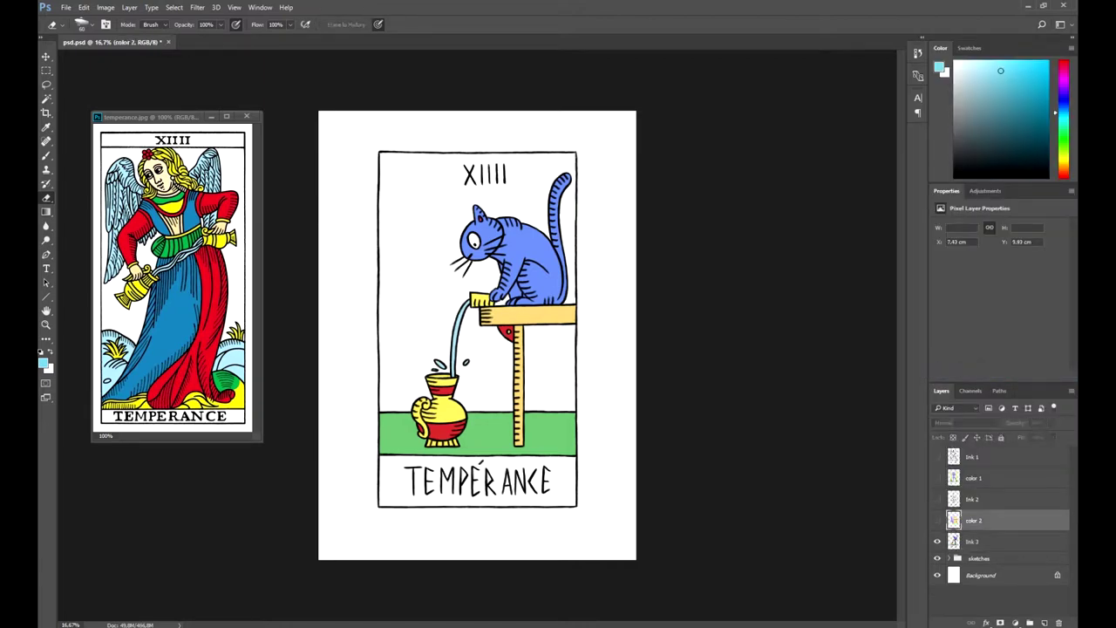
click(937, 498)
click(937, 520)
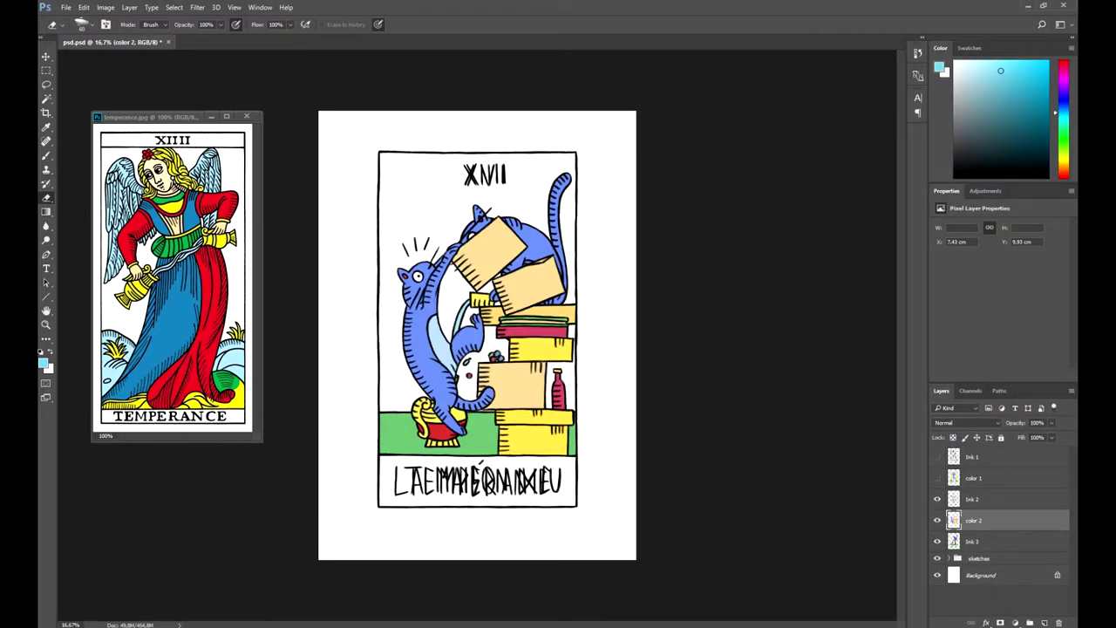
right_click(994, 520)
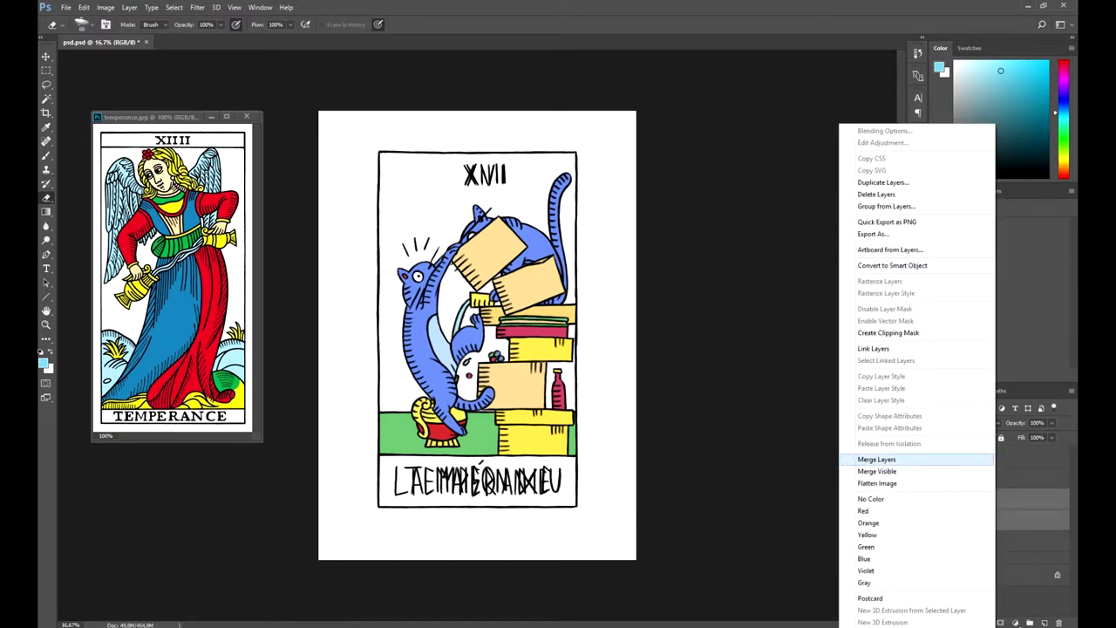
click(872, 457)
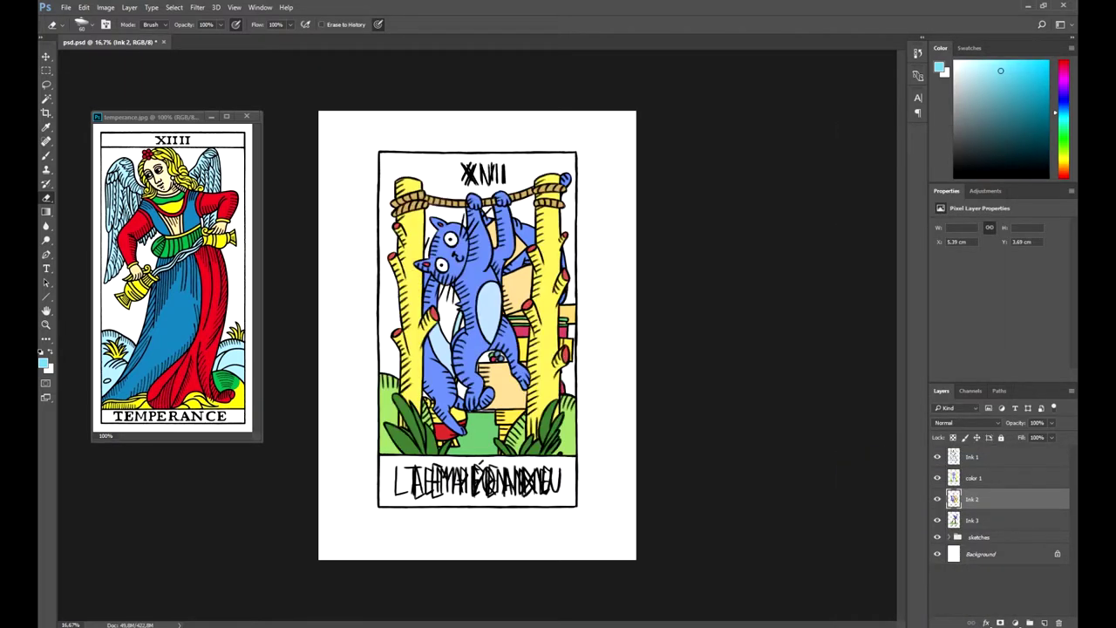
Merge the Ink 1 and color 1 layers into a single layer.
key(alt+bracketright)
key(alt+bracketright)
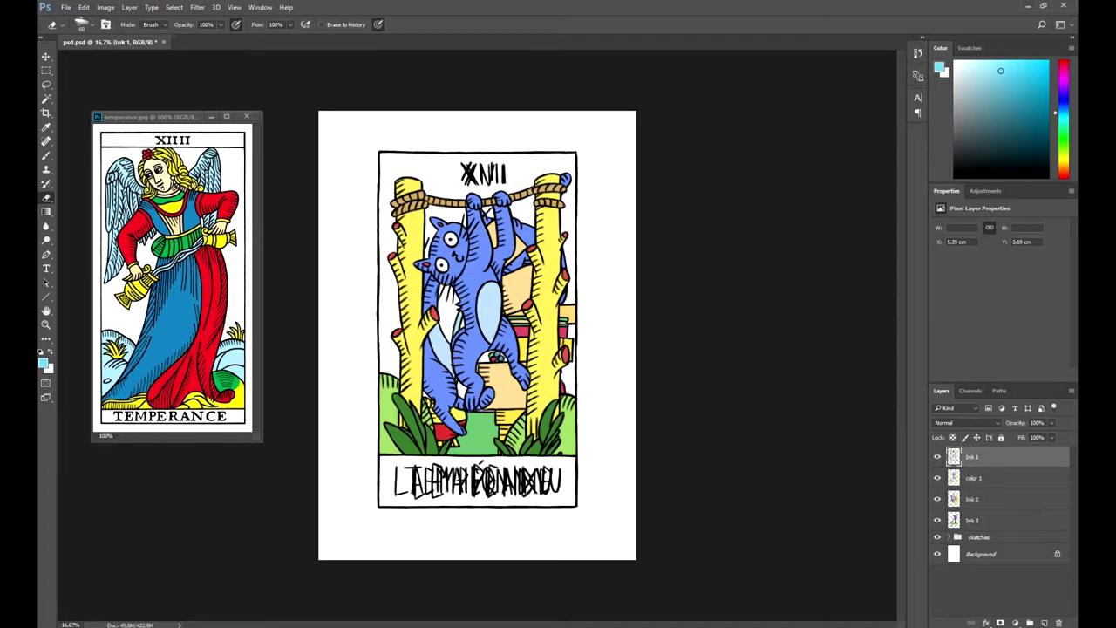
shift+click(994, 478)
right_click(990, 478)
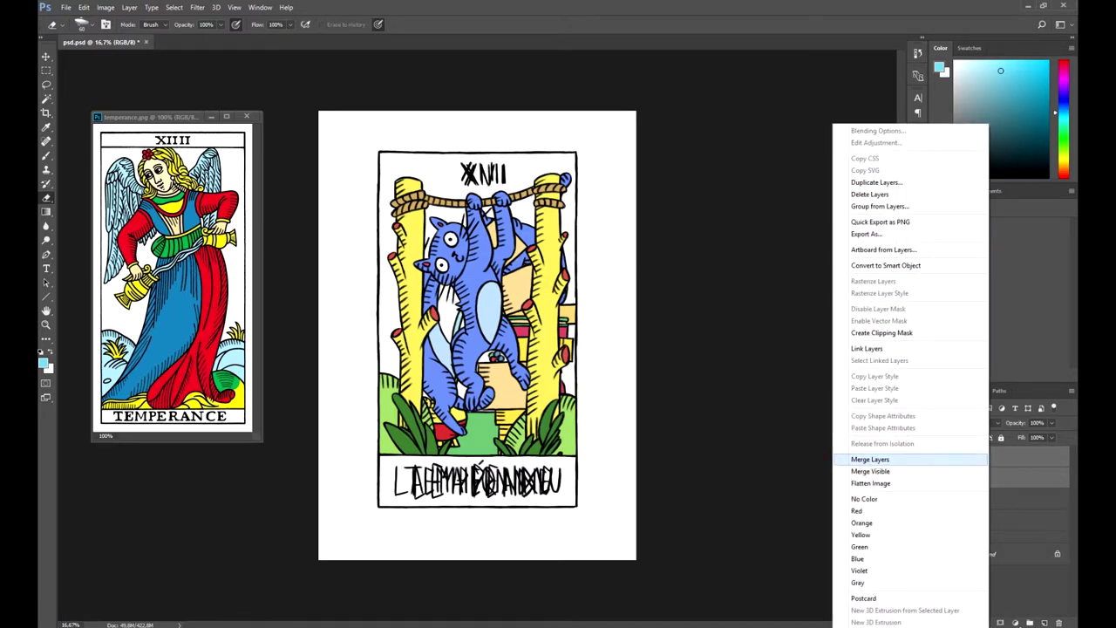
click(872, 457)
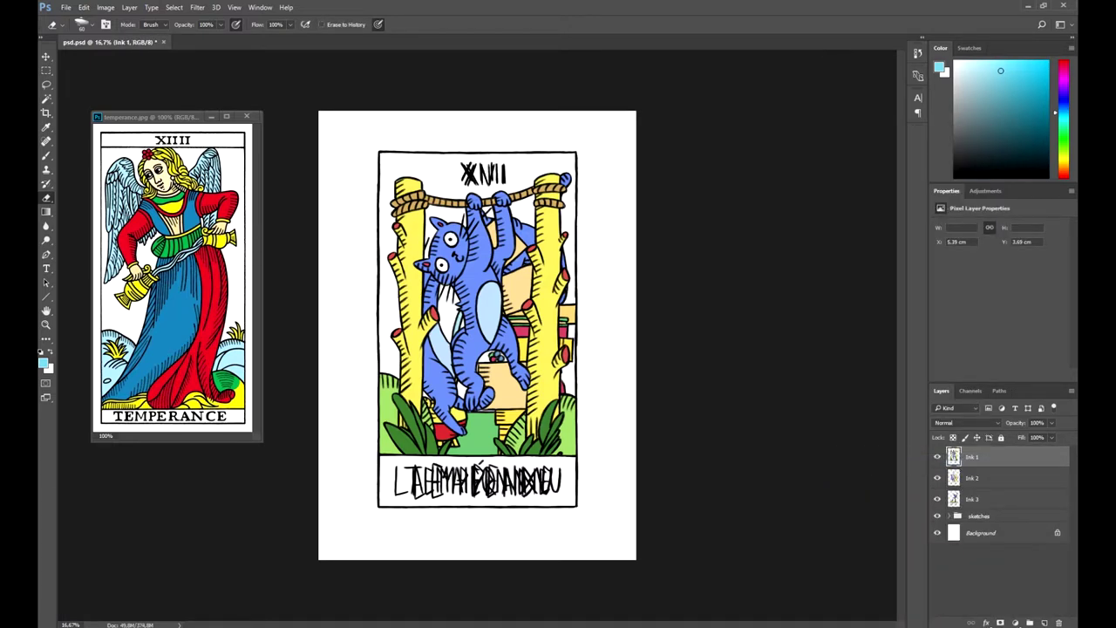
Hide the Ink 2 and Ink 3 cards so that only the Ink 1 card is shown.
click(937, 456)
click(937, 478)
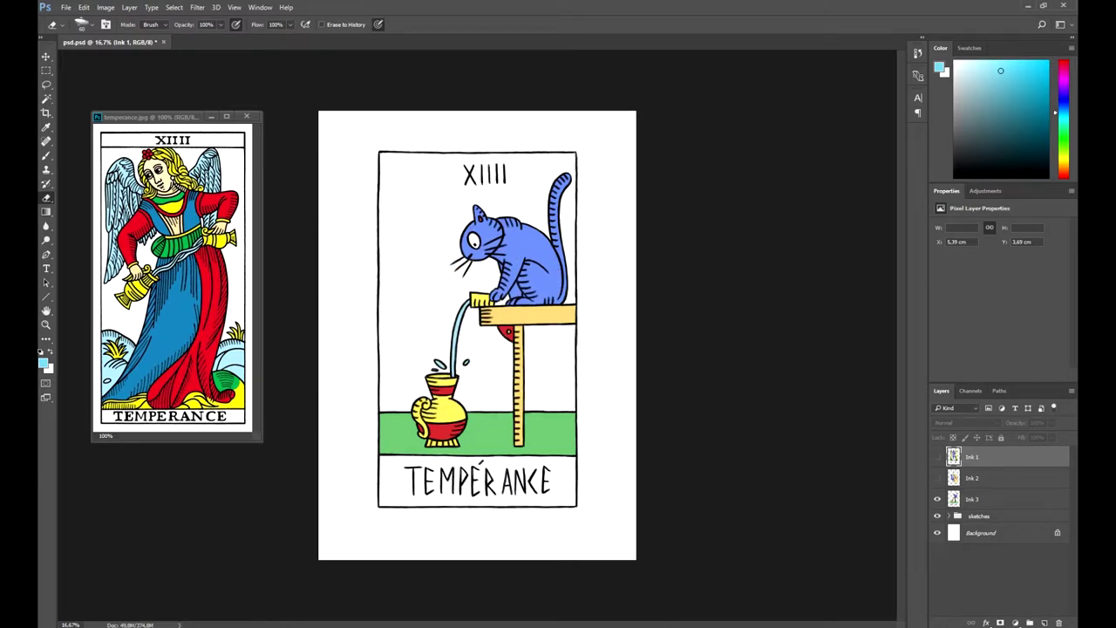
click(937, 499)
click(937, 456)
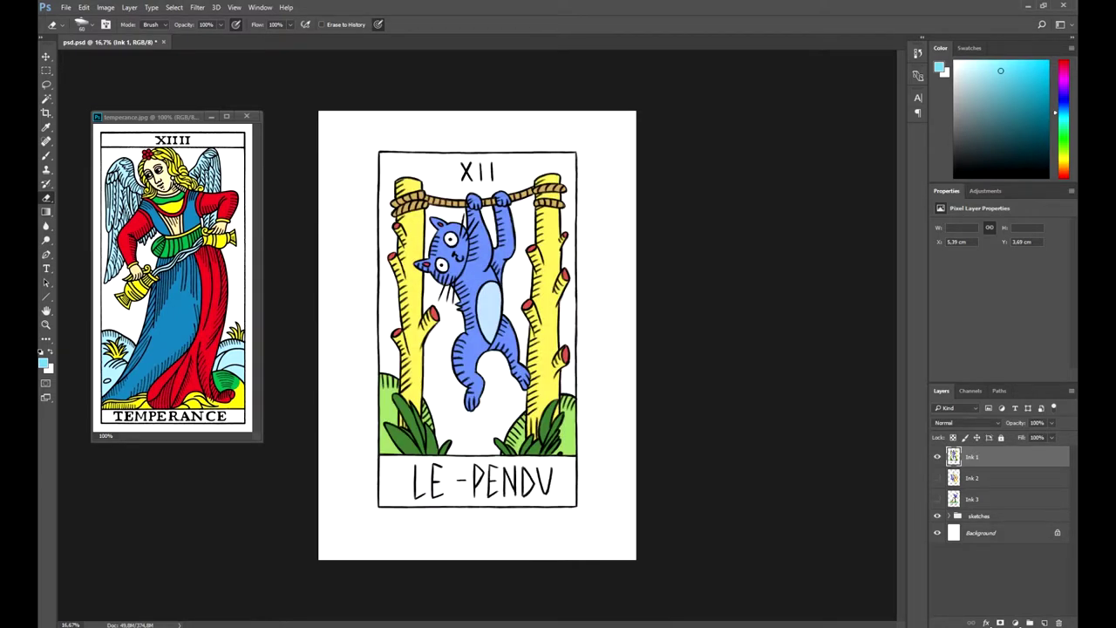
Add uniform noise with an amount of 16% to the Ink 1 layer of the Le Pendu card.
click(197, 7)
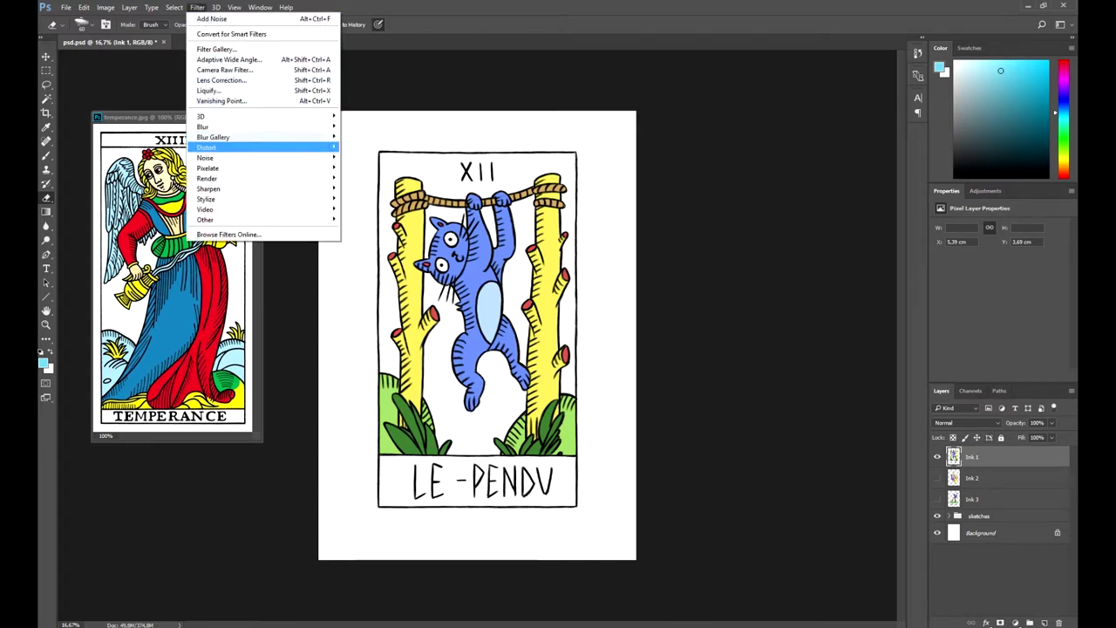
mouse_move(205, 157)
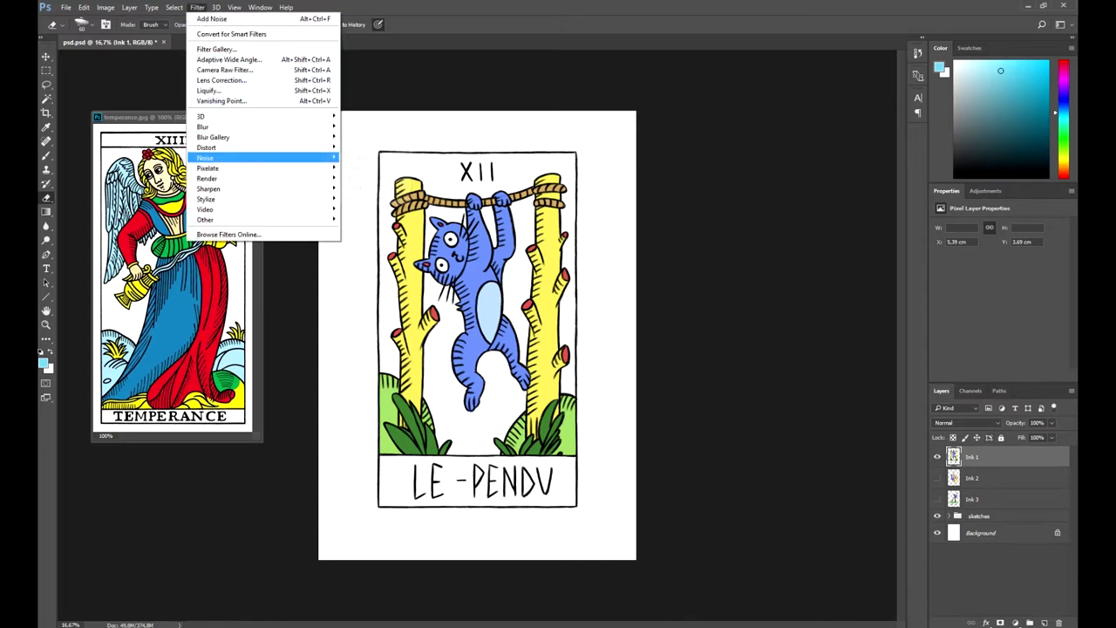
click(366, 157)
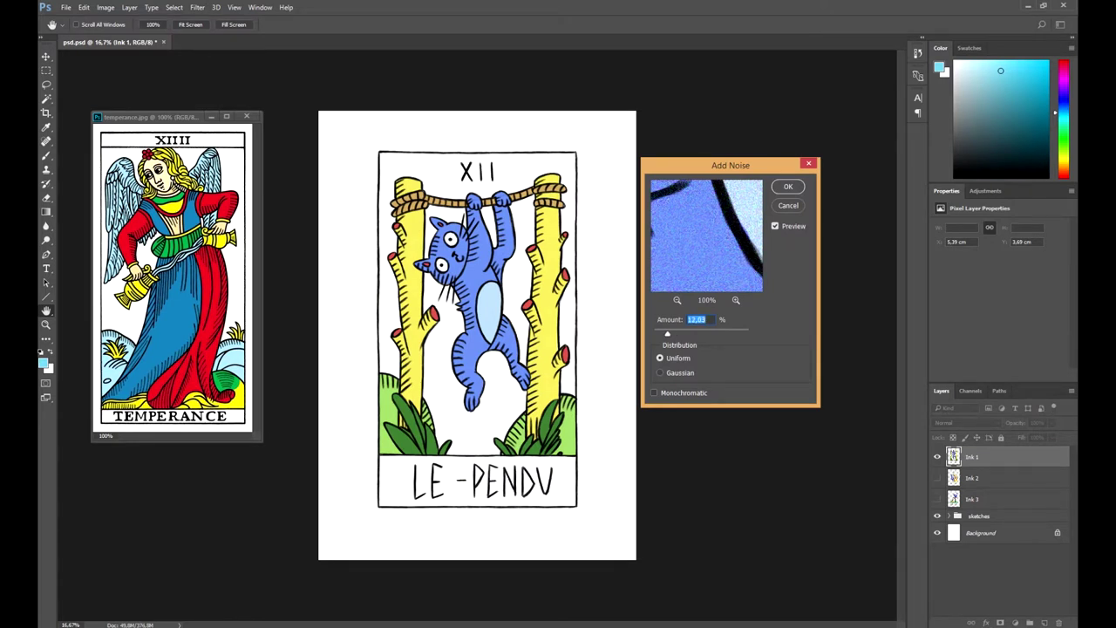
drag(667, 334, 671, 334)
text(16)
key(Return)
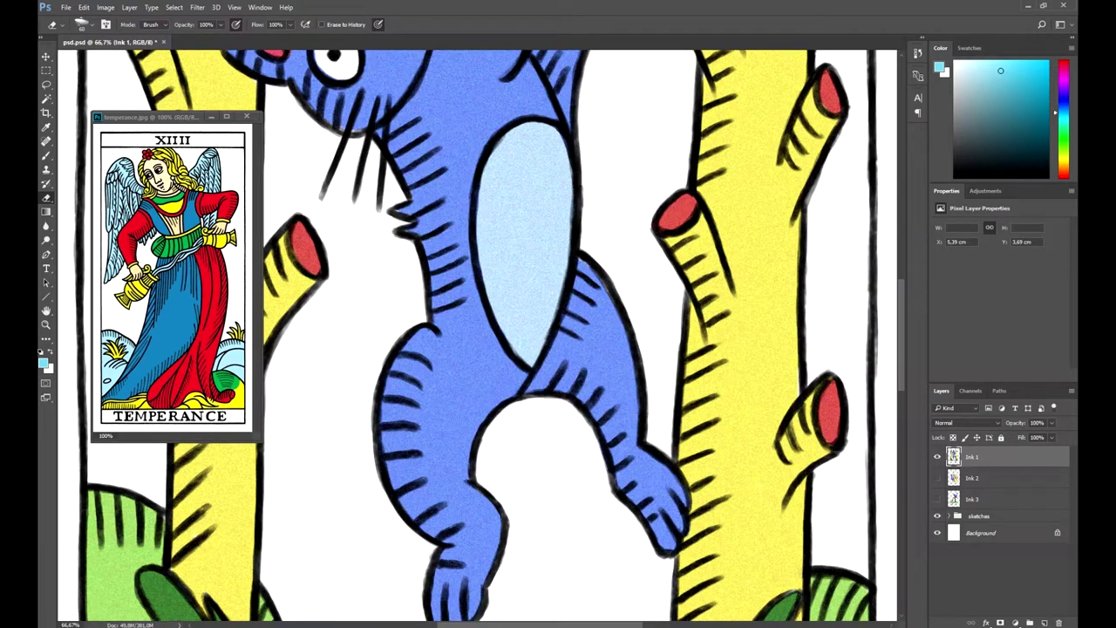
key(ctrl+minus)
key(ctrl+minus)
key(ctrl+minus)
key(ctrl+minus)
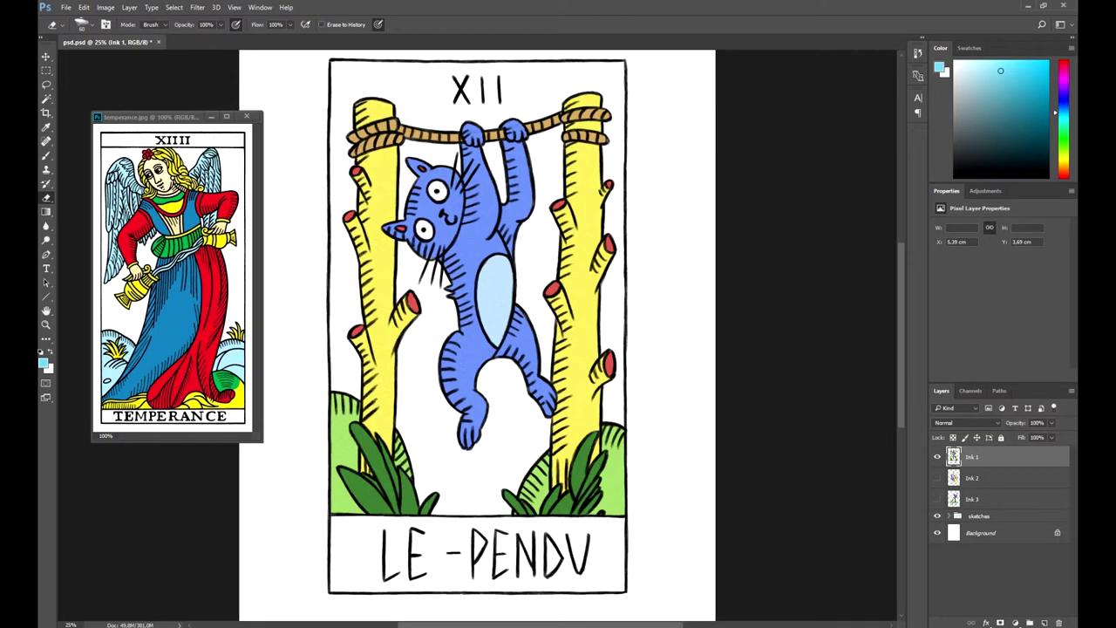
key(ctrl+minus)
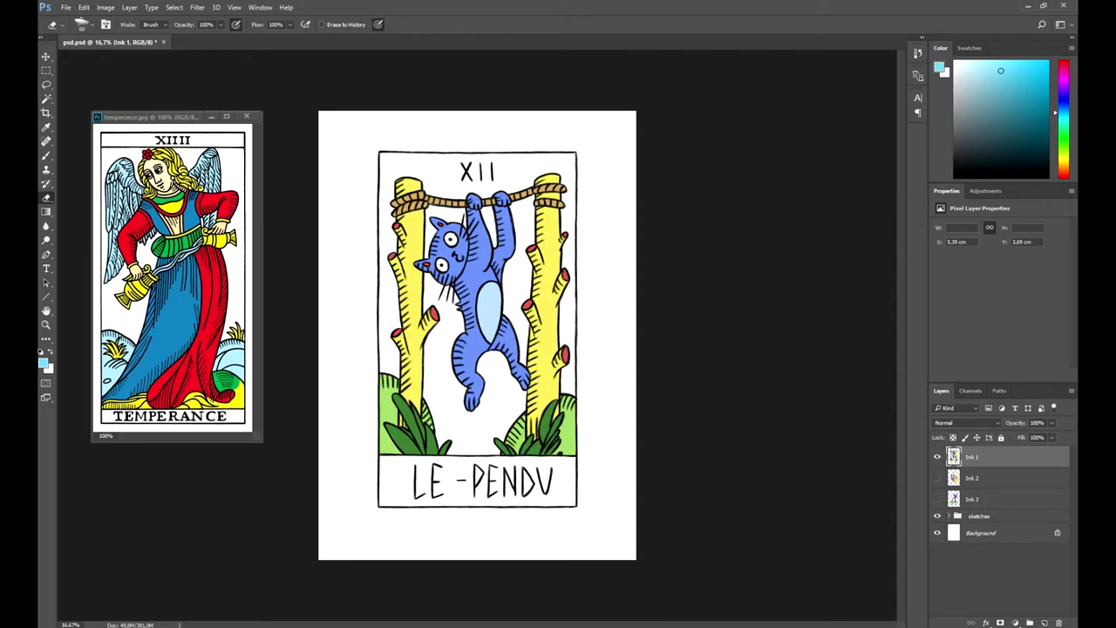
Show the Ink 2 card instead of Ink 1 and apply 16% uniform noise to its layer.
click(938, 456)
click(938, 478)
click(973, 478)
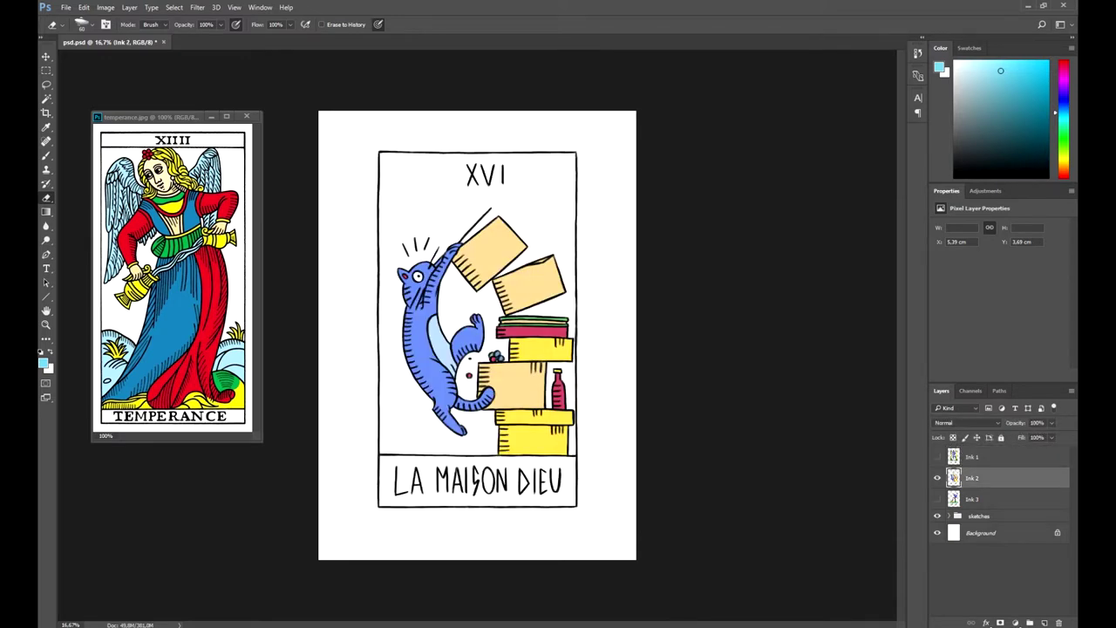
click(197, 7)
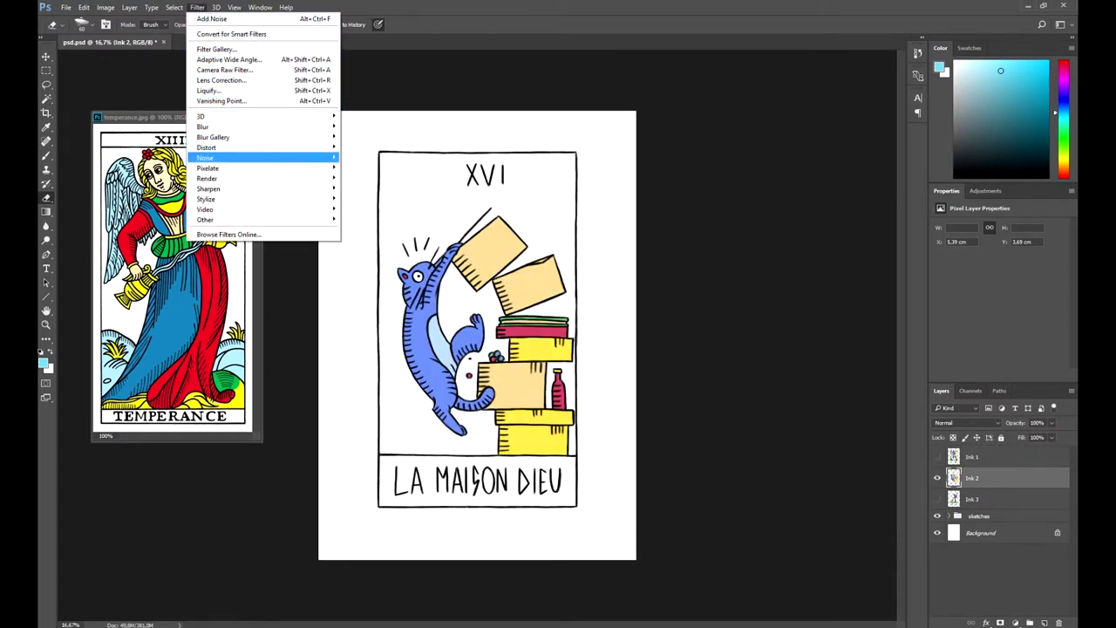
mouse_move(261, 157)
click(365, 157)
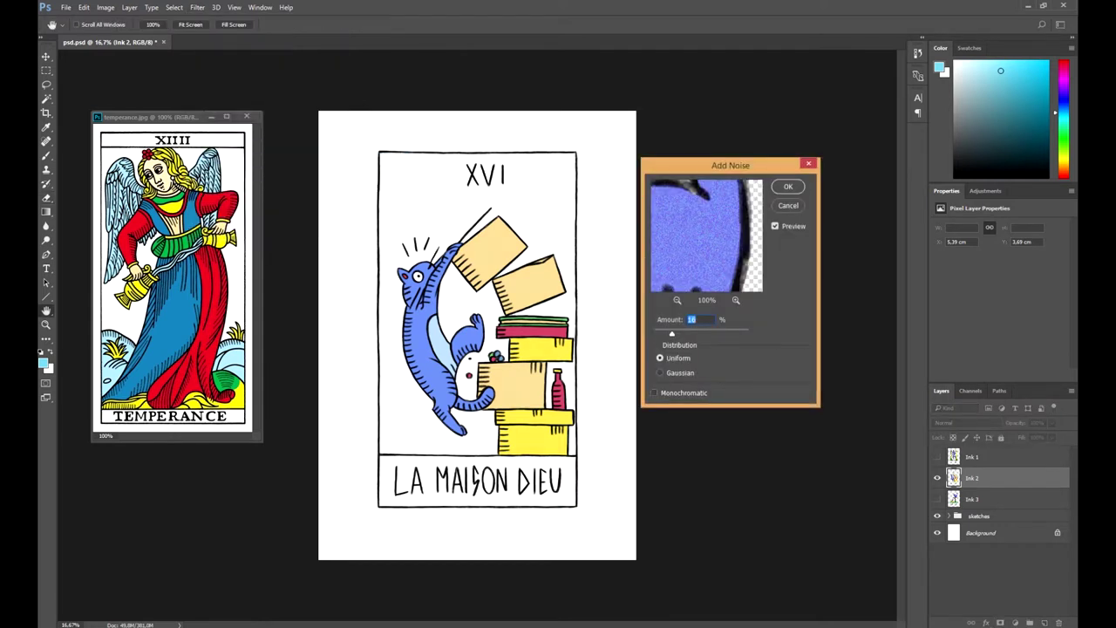
click(788, 187)
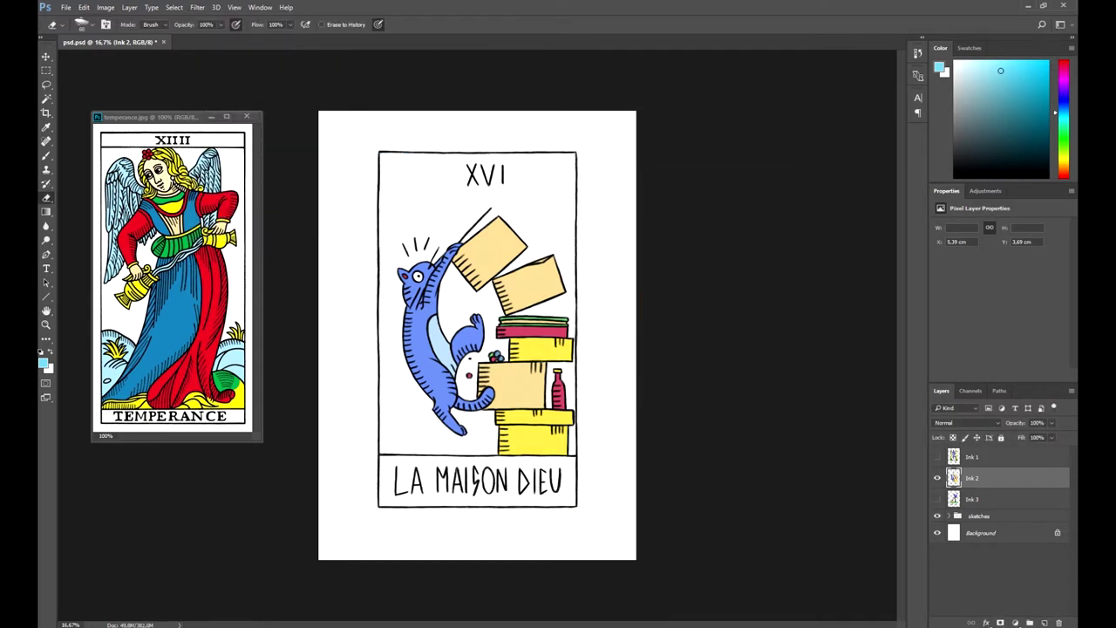
Hide the Ink 2 card, then show the Ink 3 card and make it the active layer.
click(937, 478)
click(937, 499)
click(985, 498)
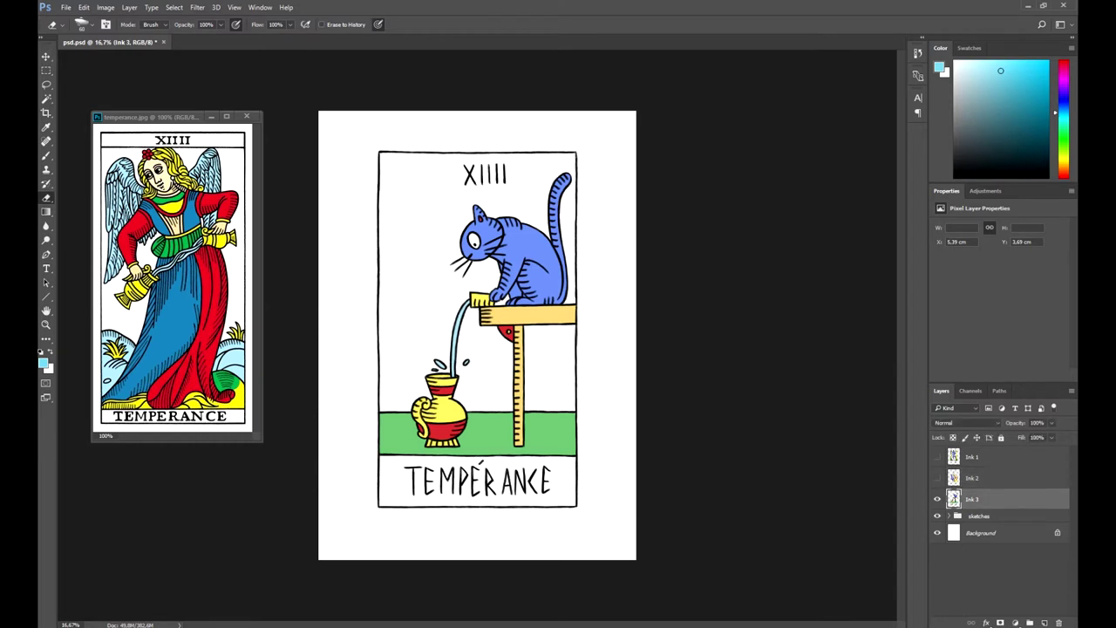
Add 16% uniform noise to the Tempérance card and minimize the temperance.jpg reference window.
click(197, 7)
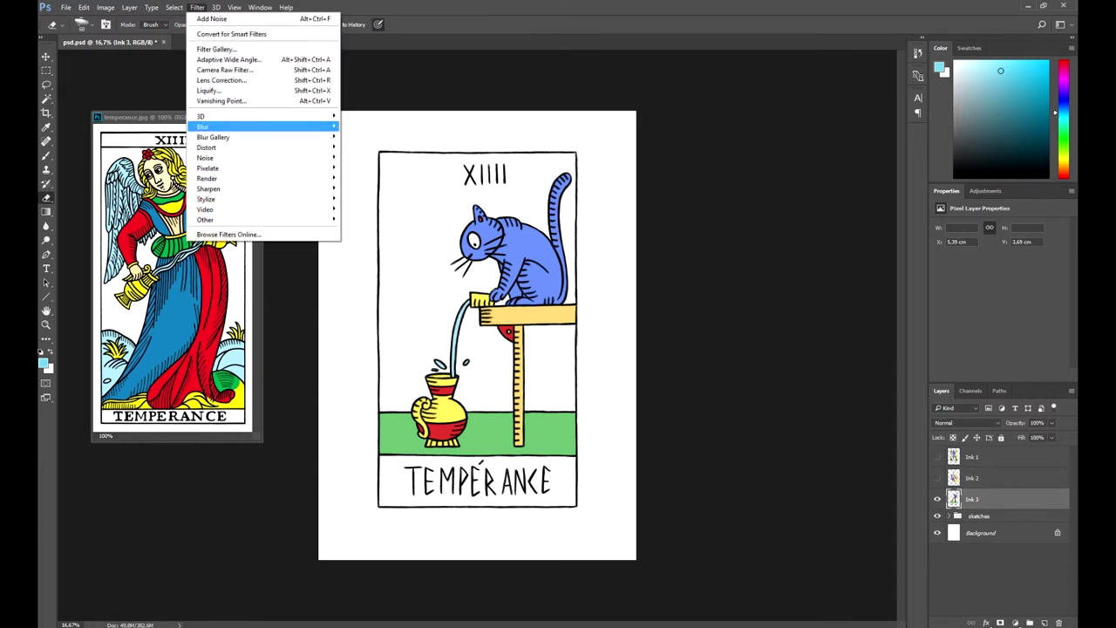
mouse_move(218, 157)
click(370, 157)
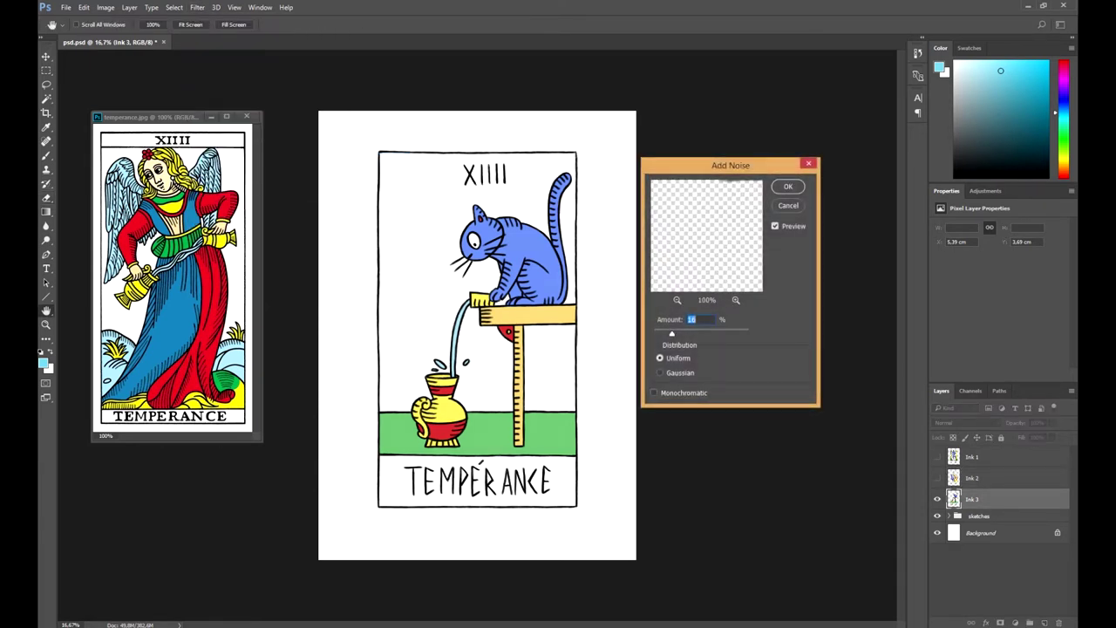
key(Return)
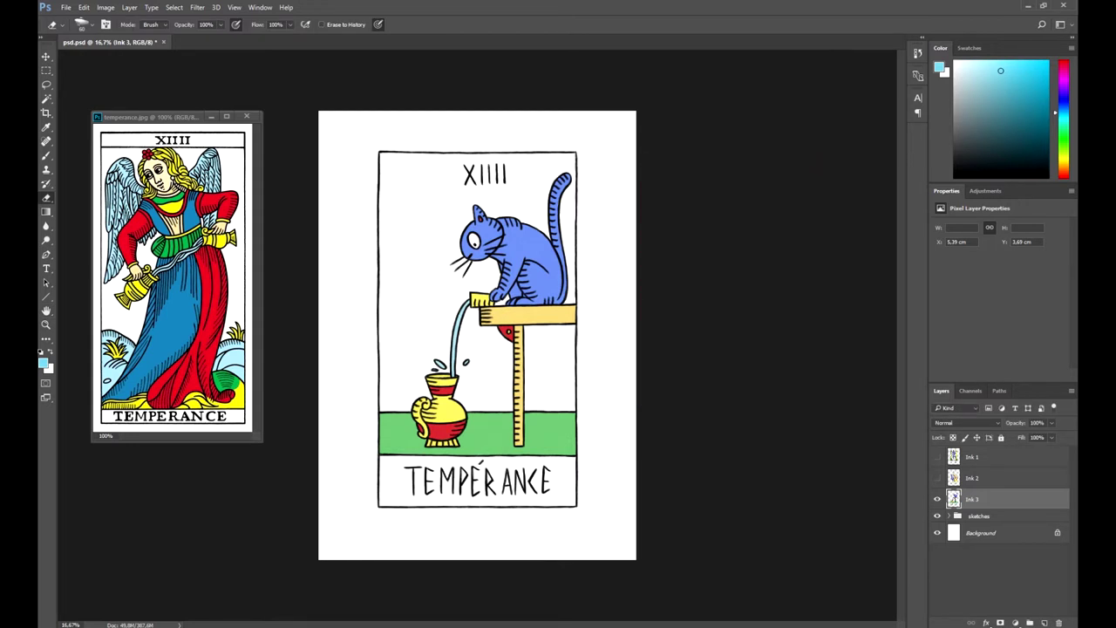
click(211, 115)
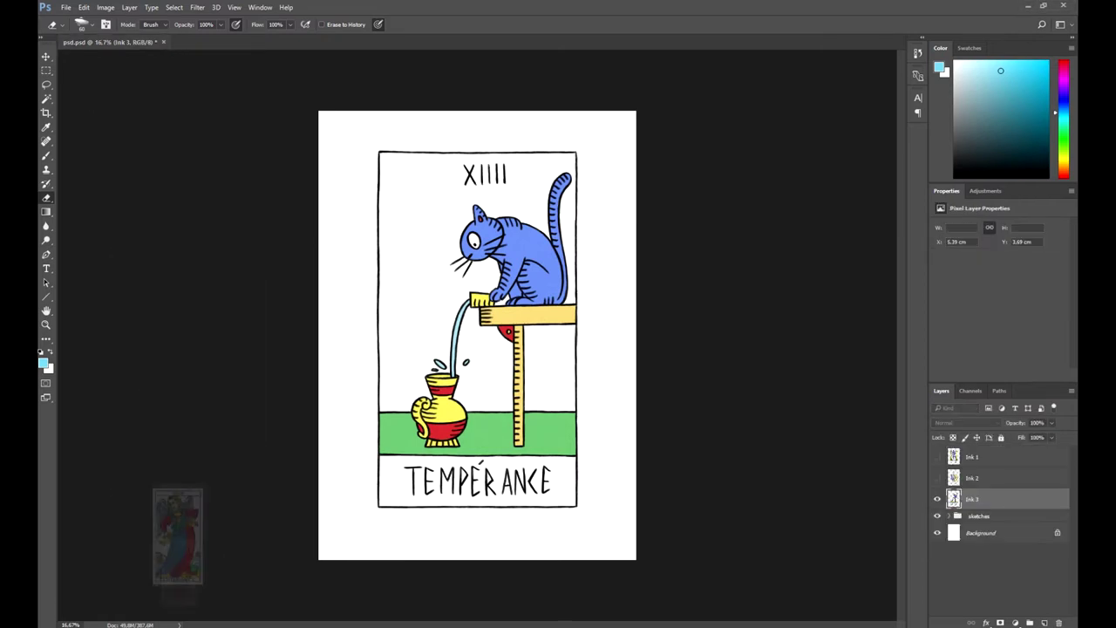